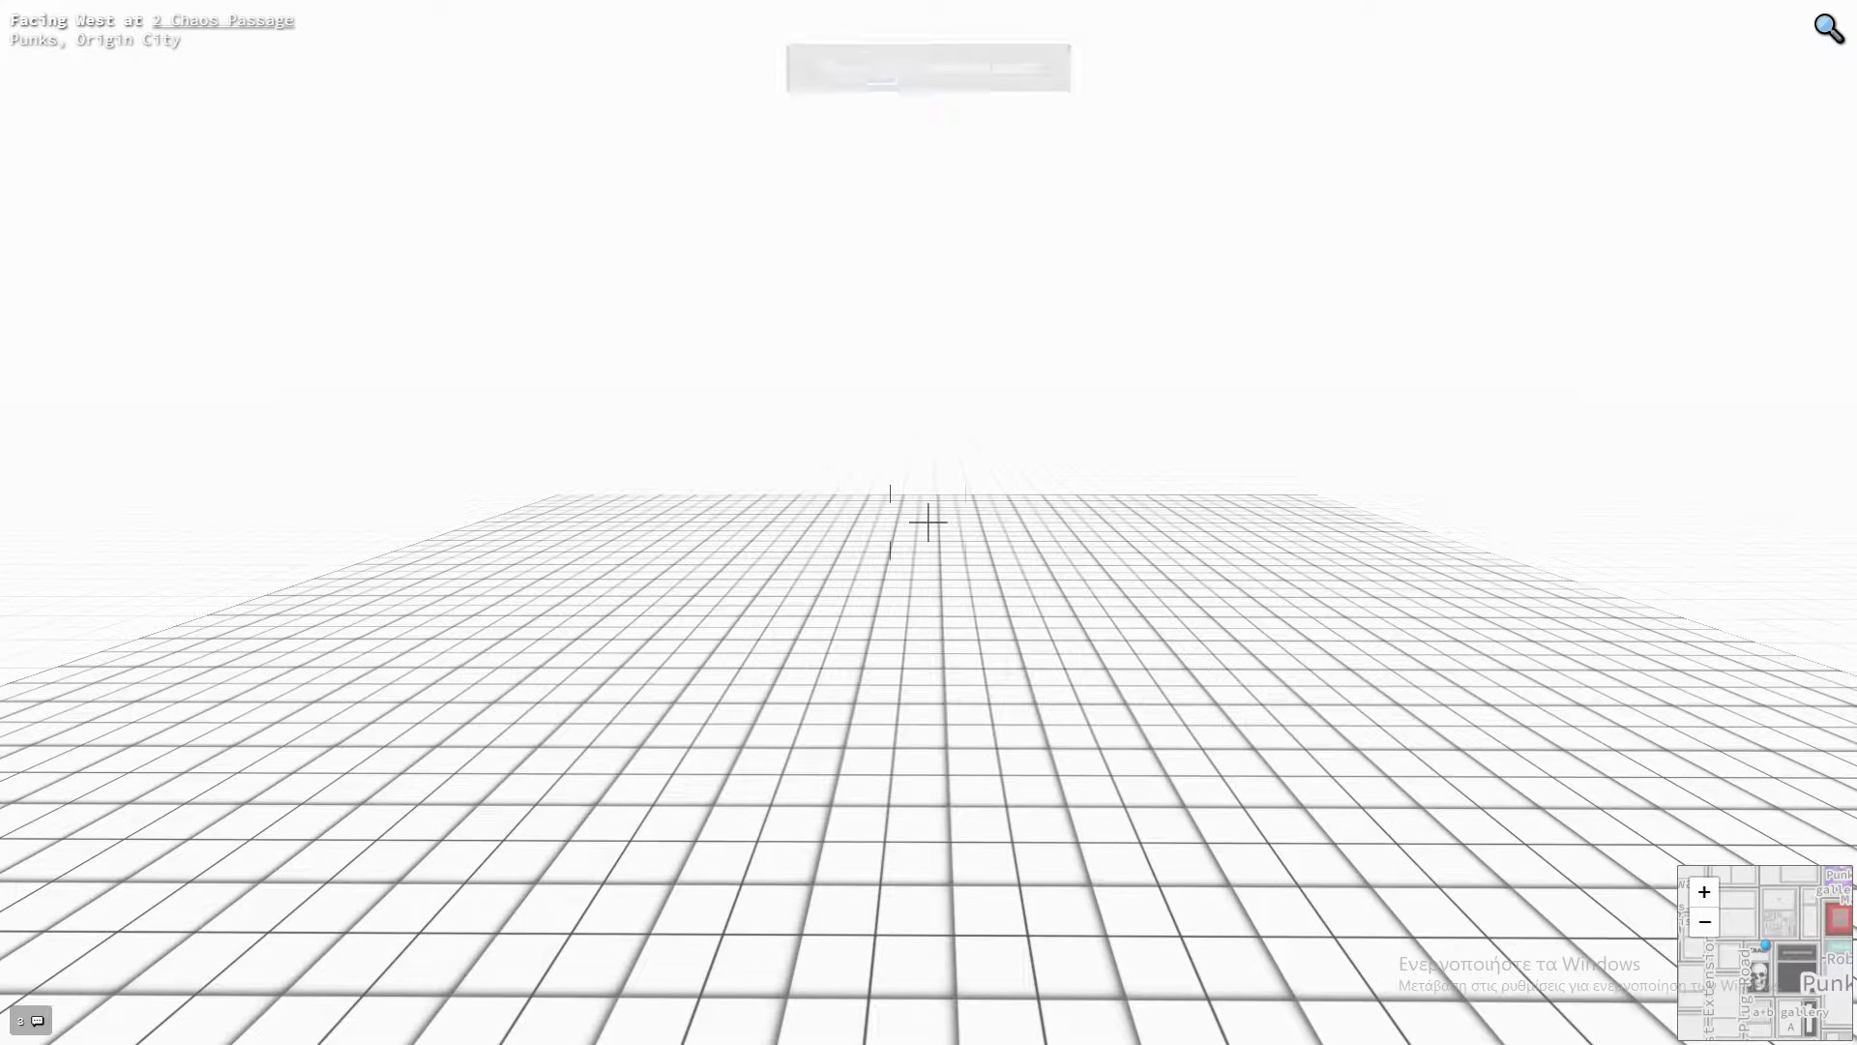
- Lay a row of black-and-white concentric-circle blocks across the empty grid floor of the parcel
mouse_move(929, 523)
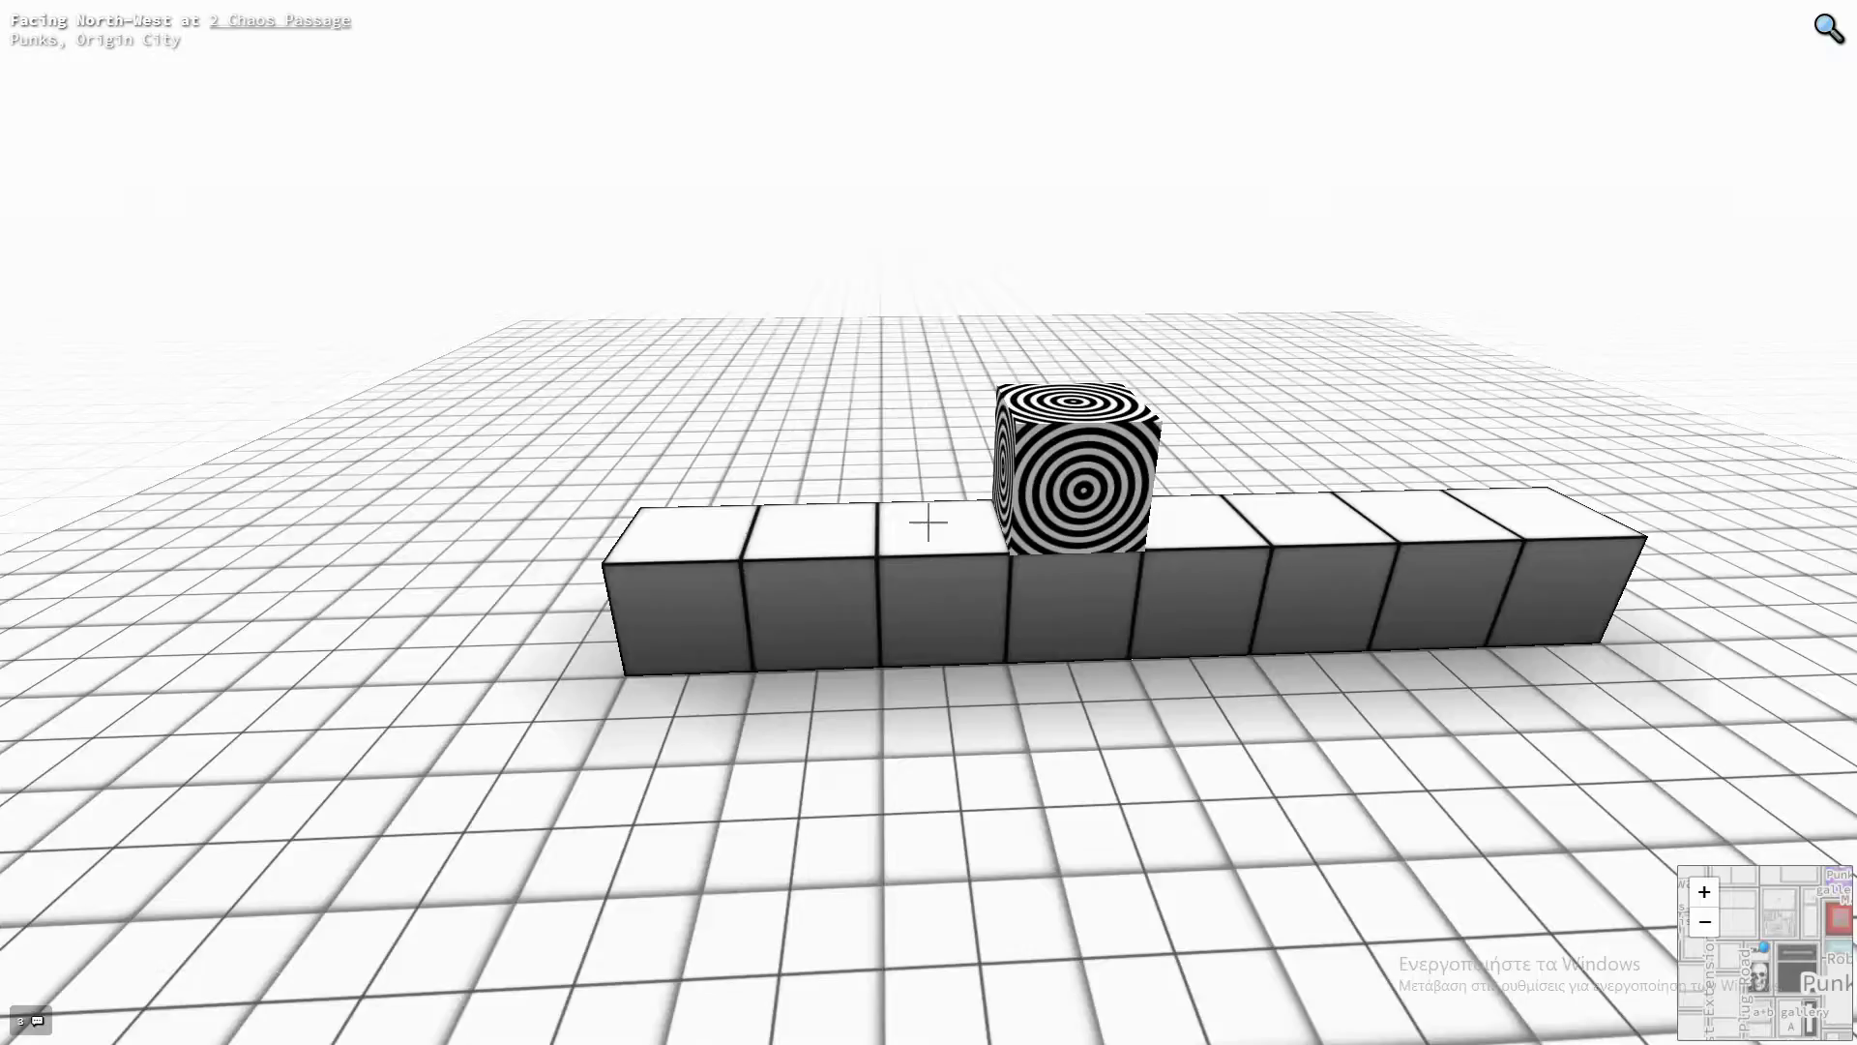
- Swap textures in the block palette and clear the circle blocks, leaving the gray wall and eight-block base row
key(Tab)
mouse_move(928, 522)
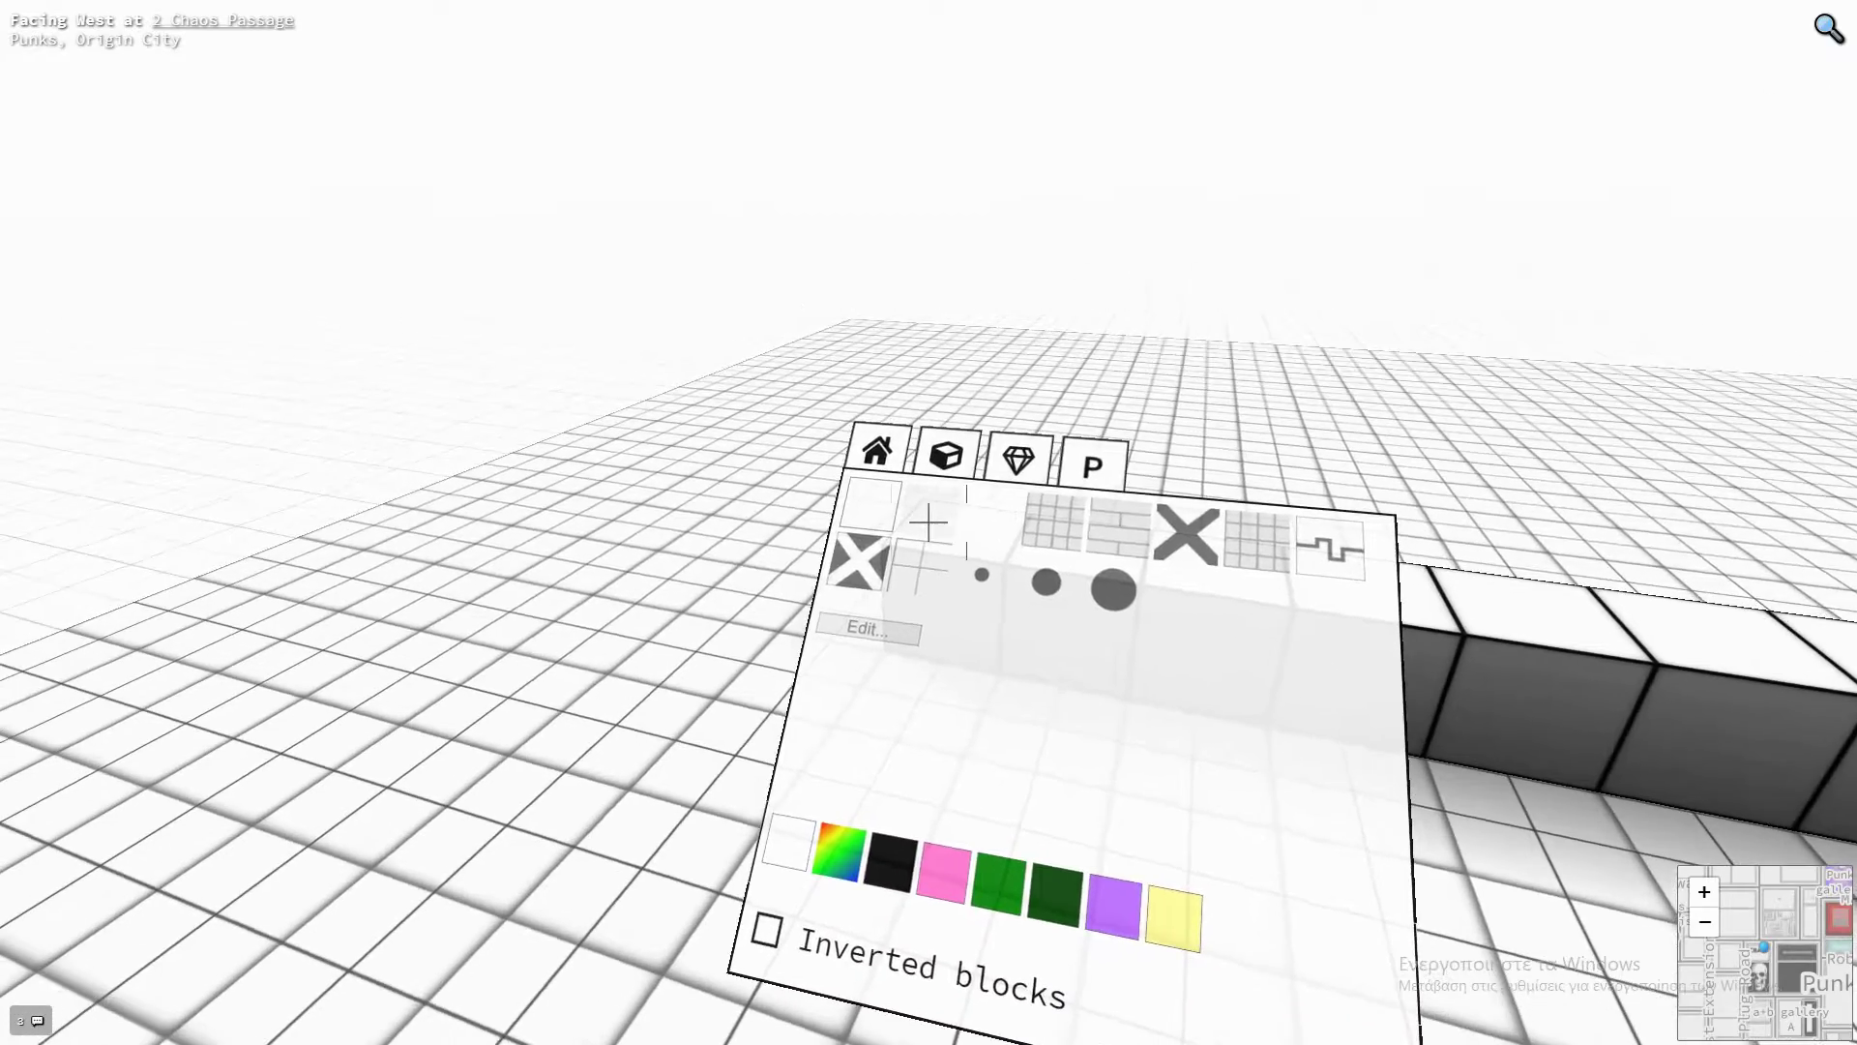
key(Tab)
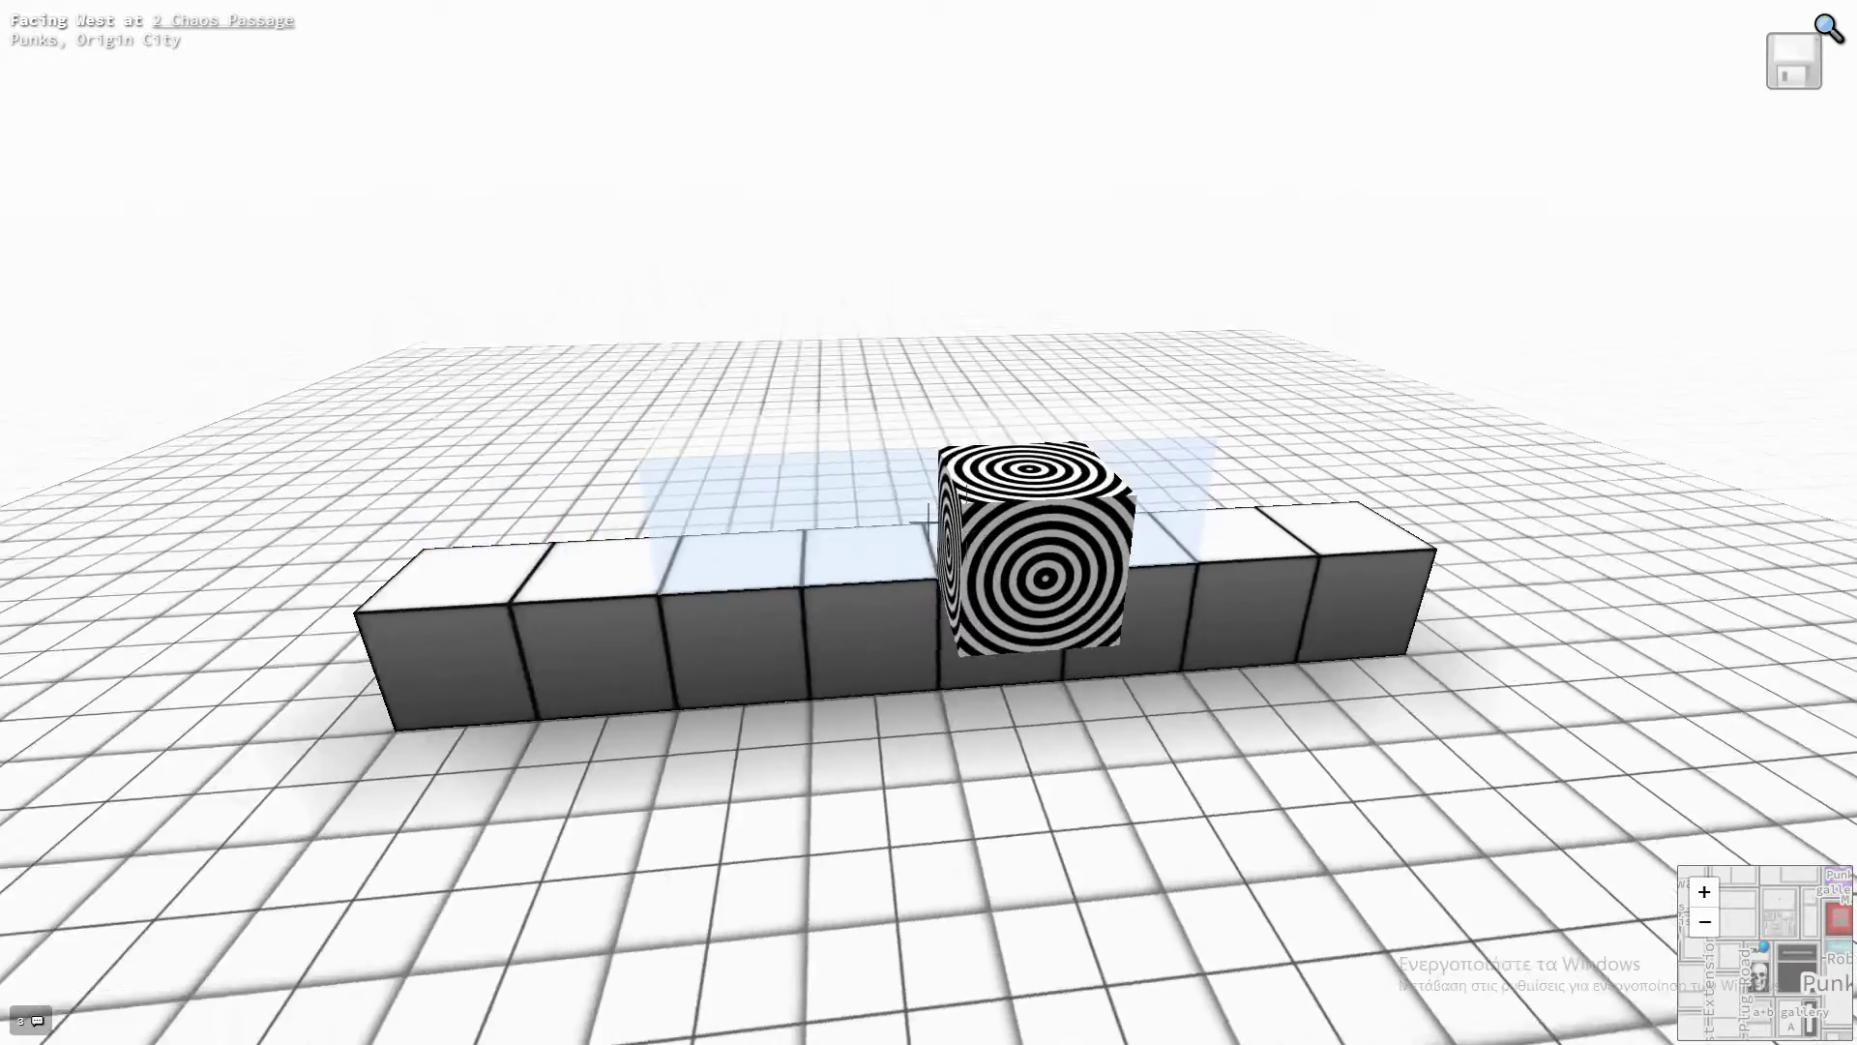
key(Tab)
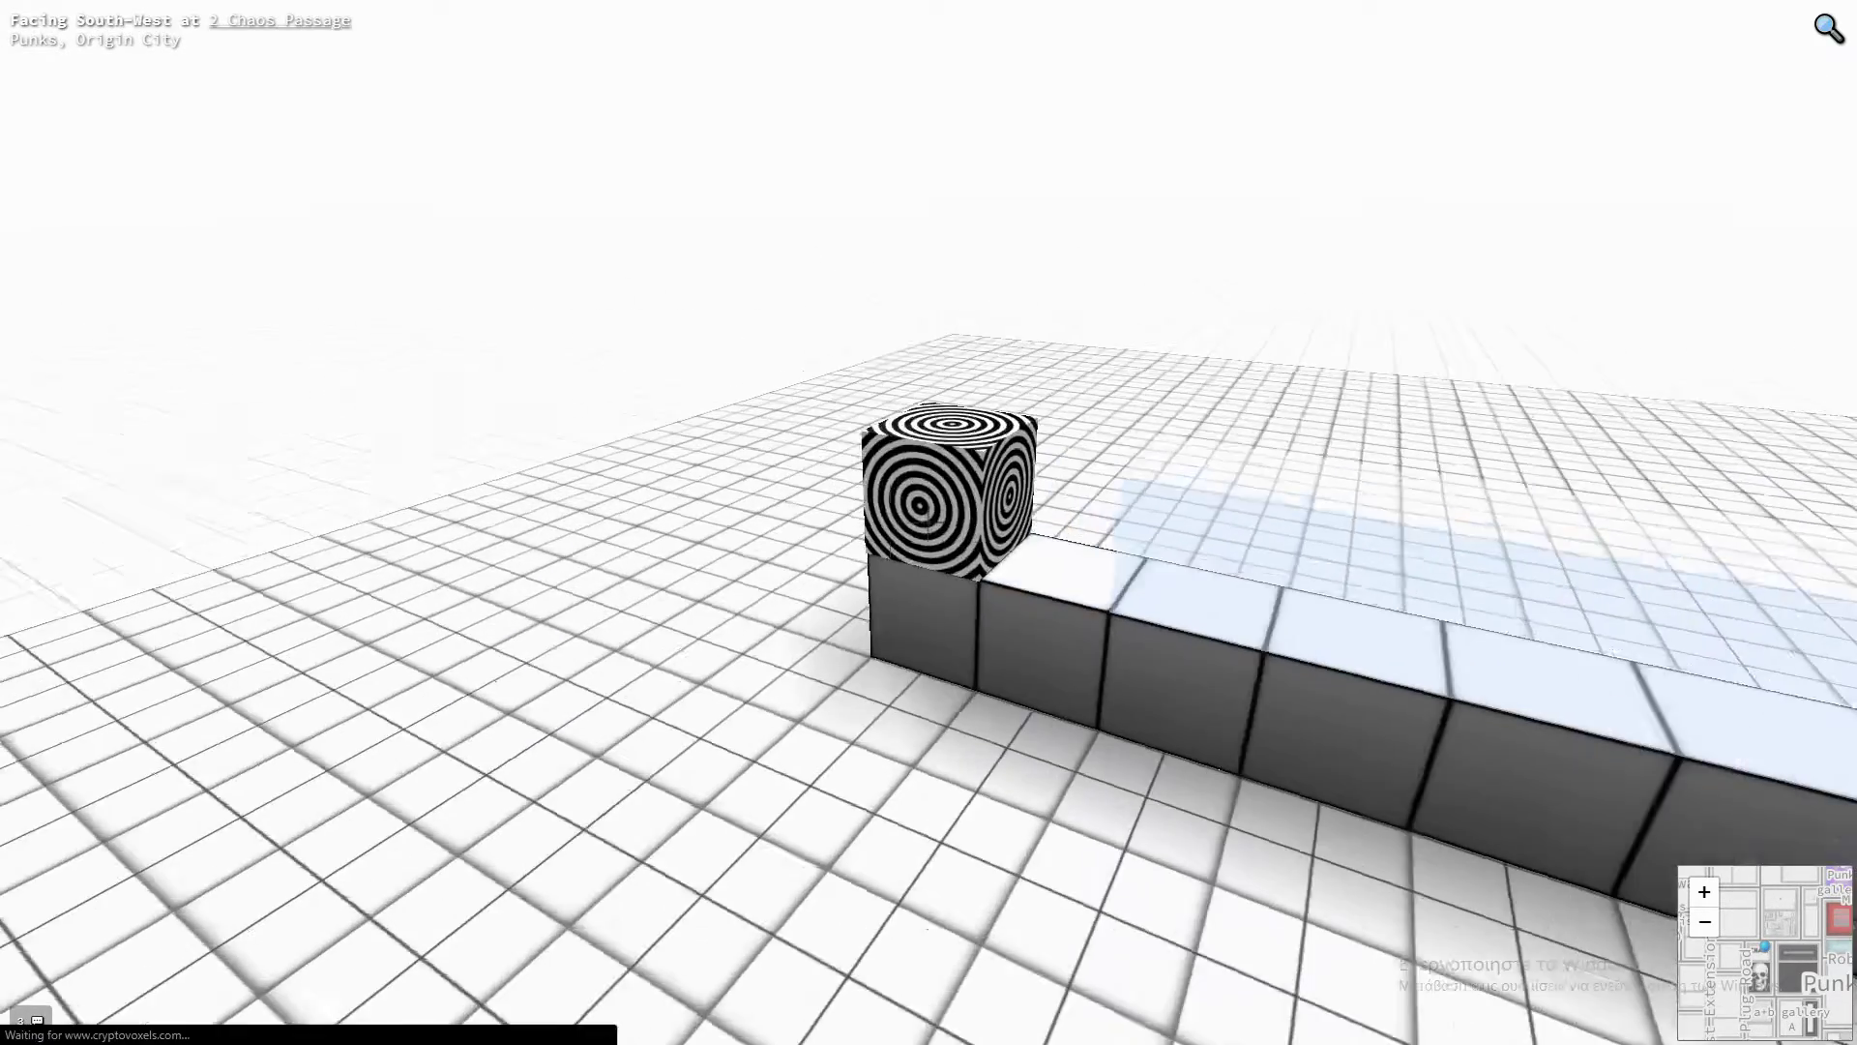
key(Tab)
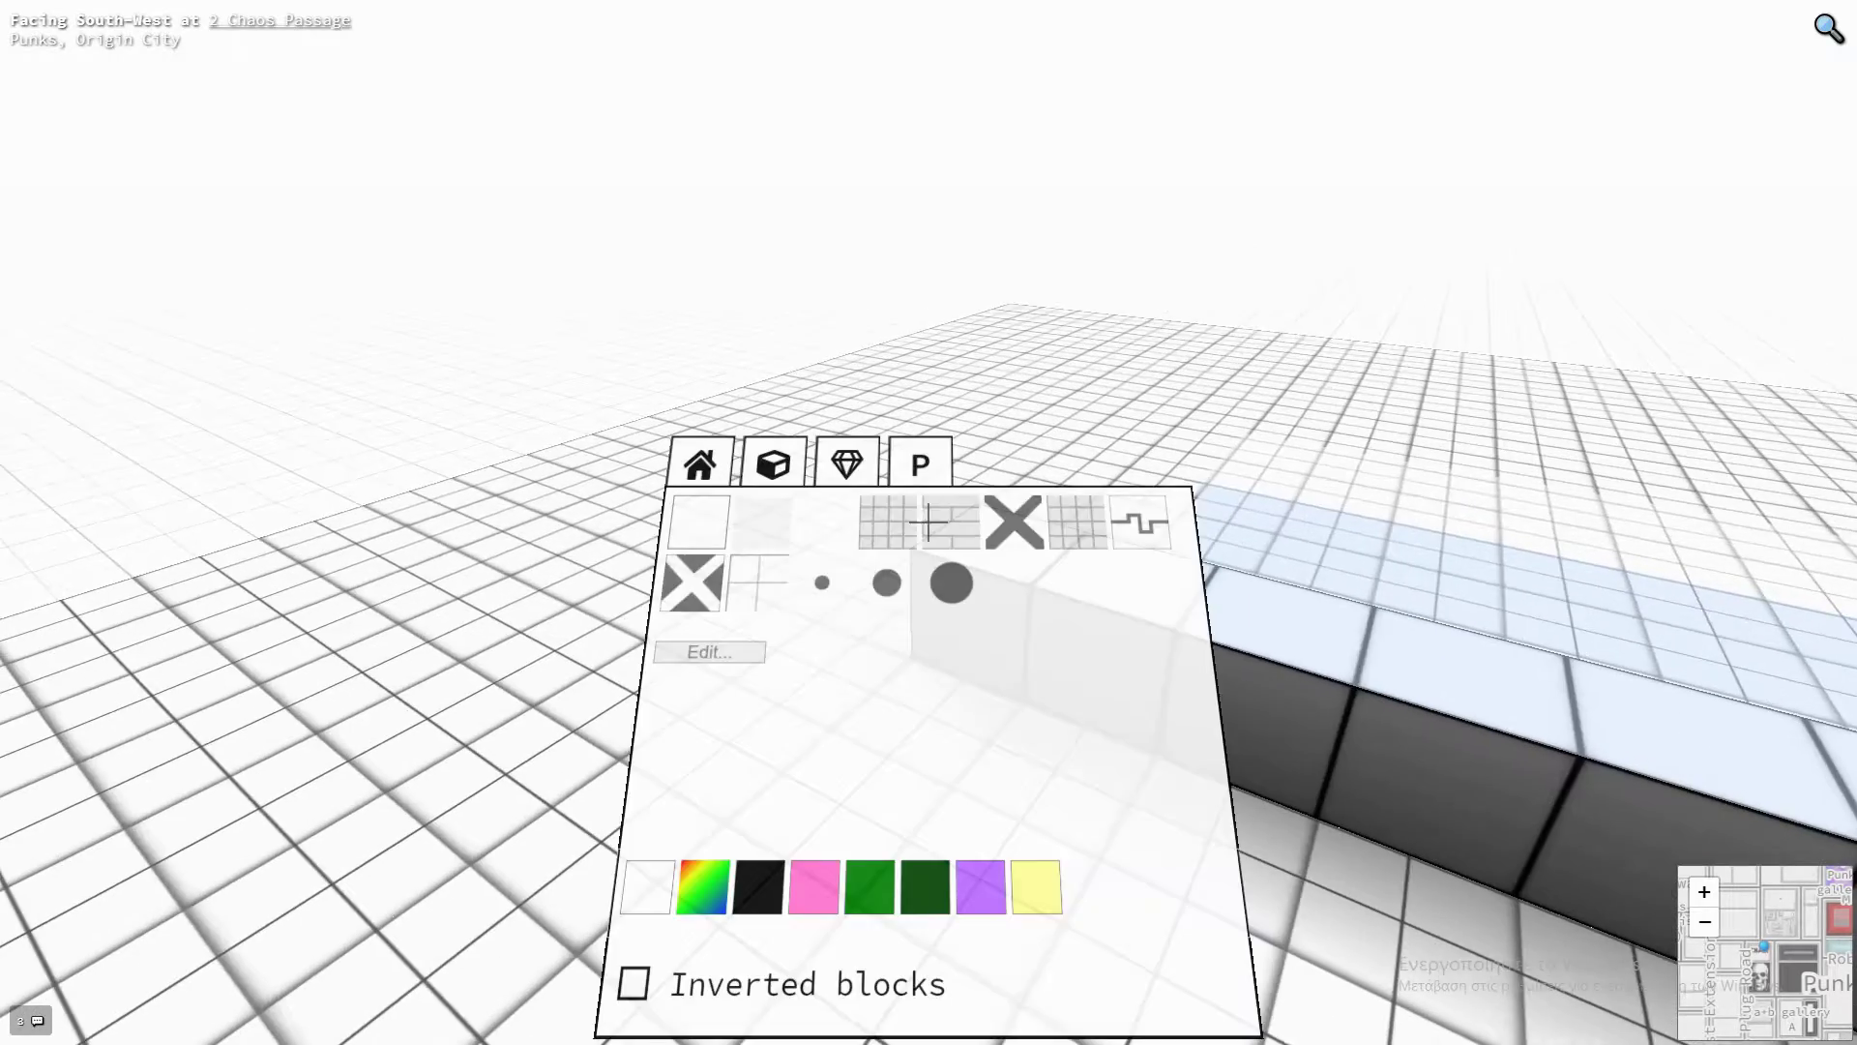
key(Tab)
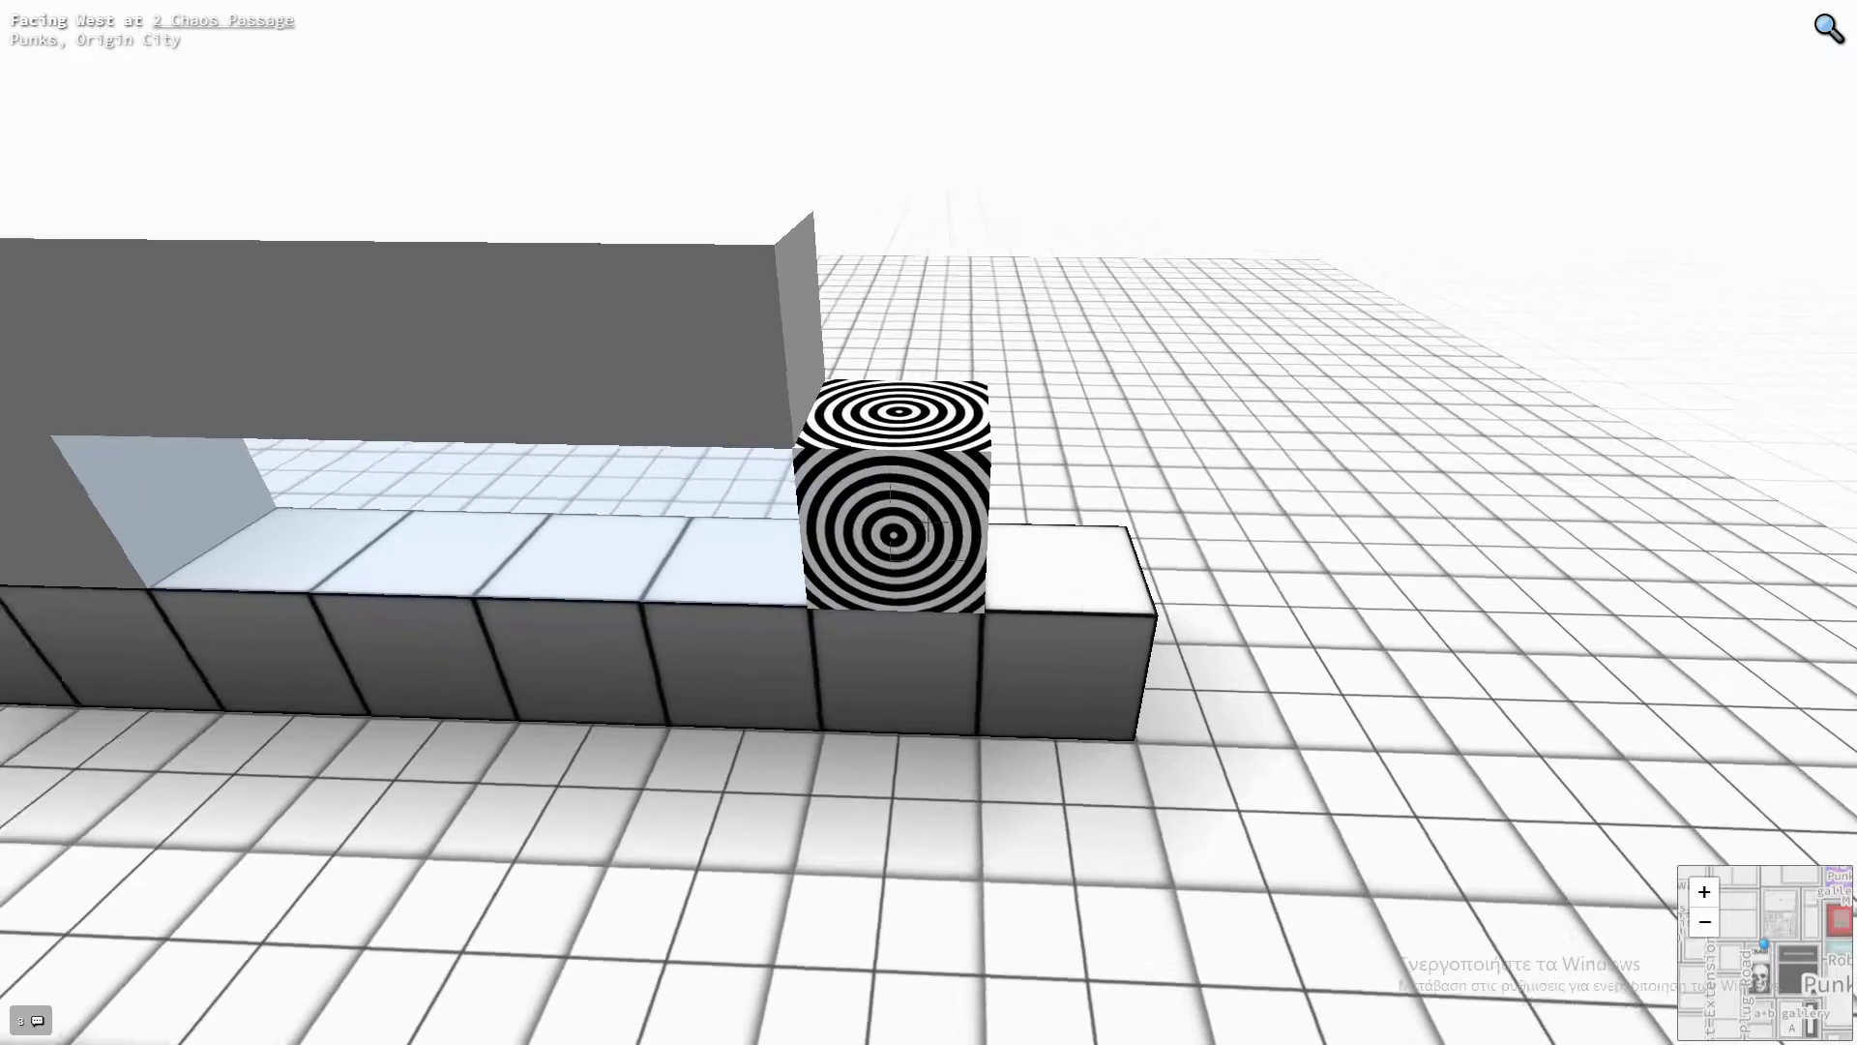
key(Tab)
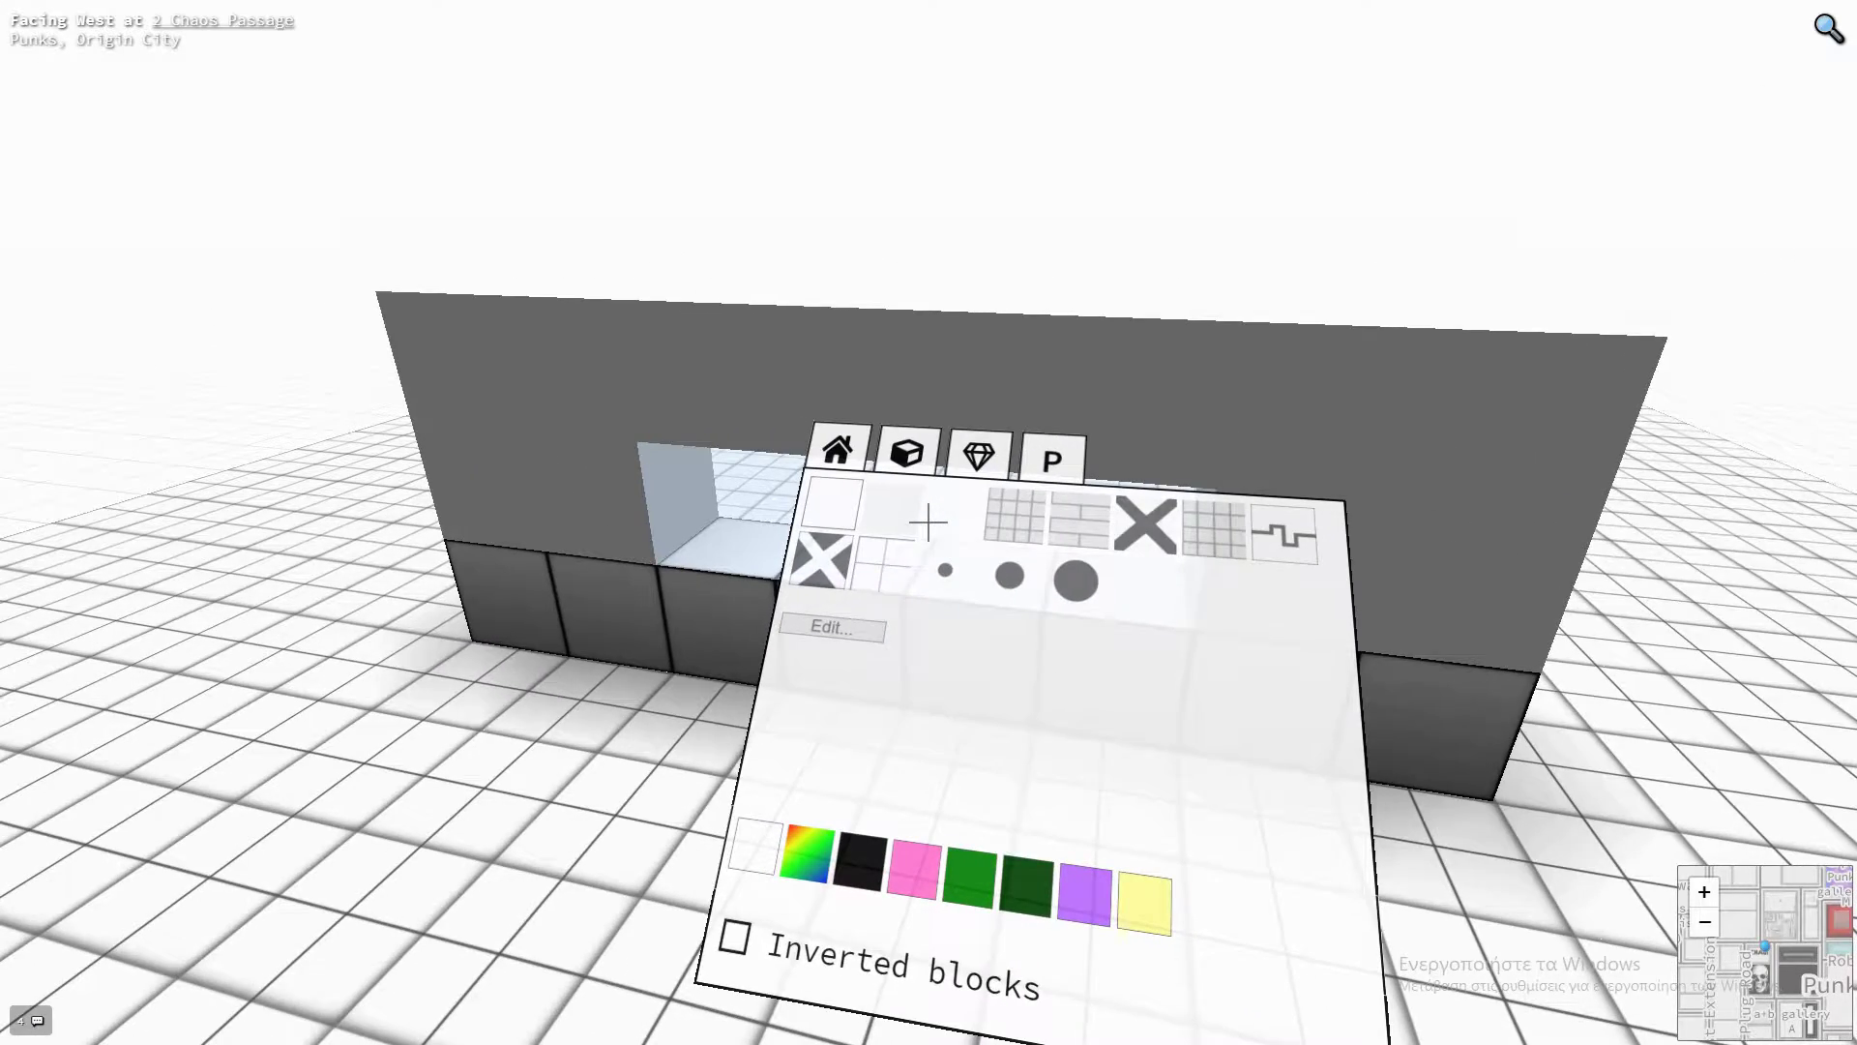
key(Tab)
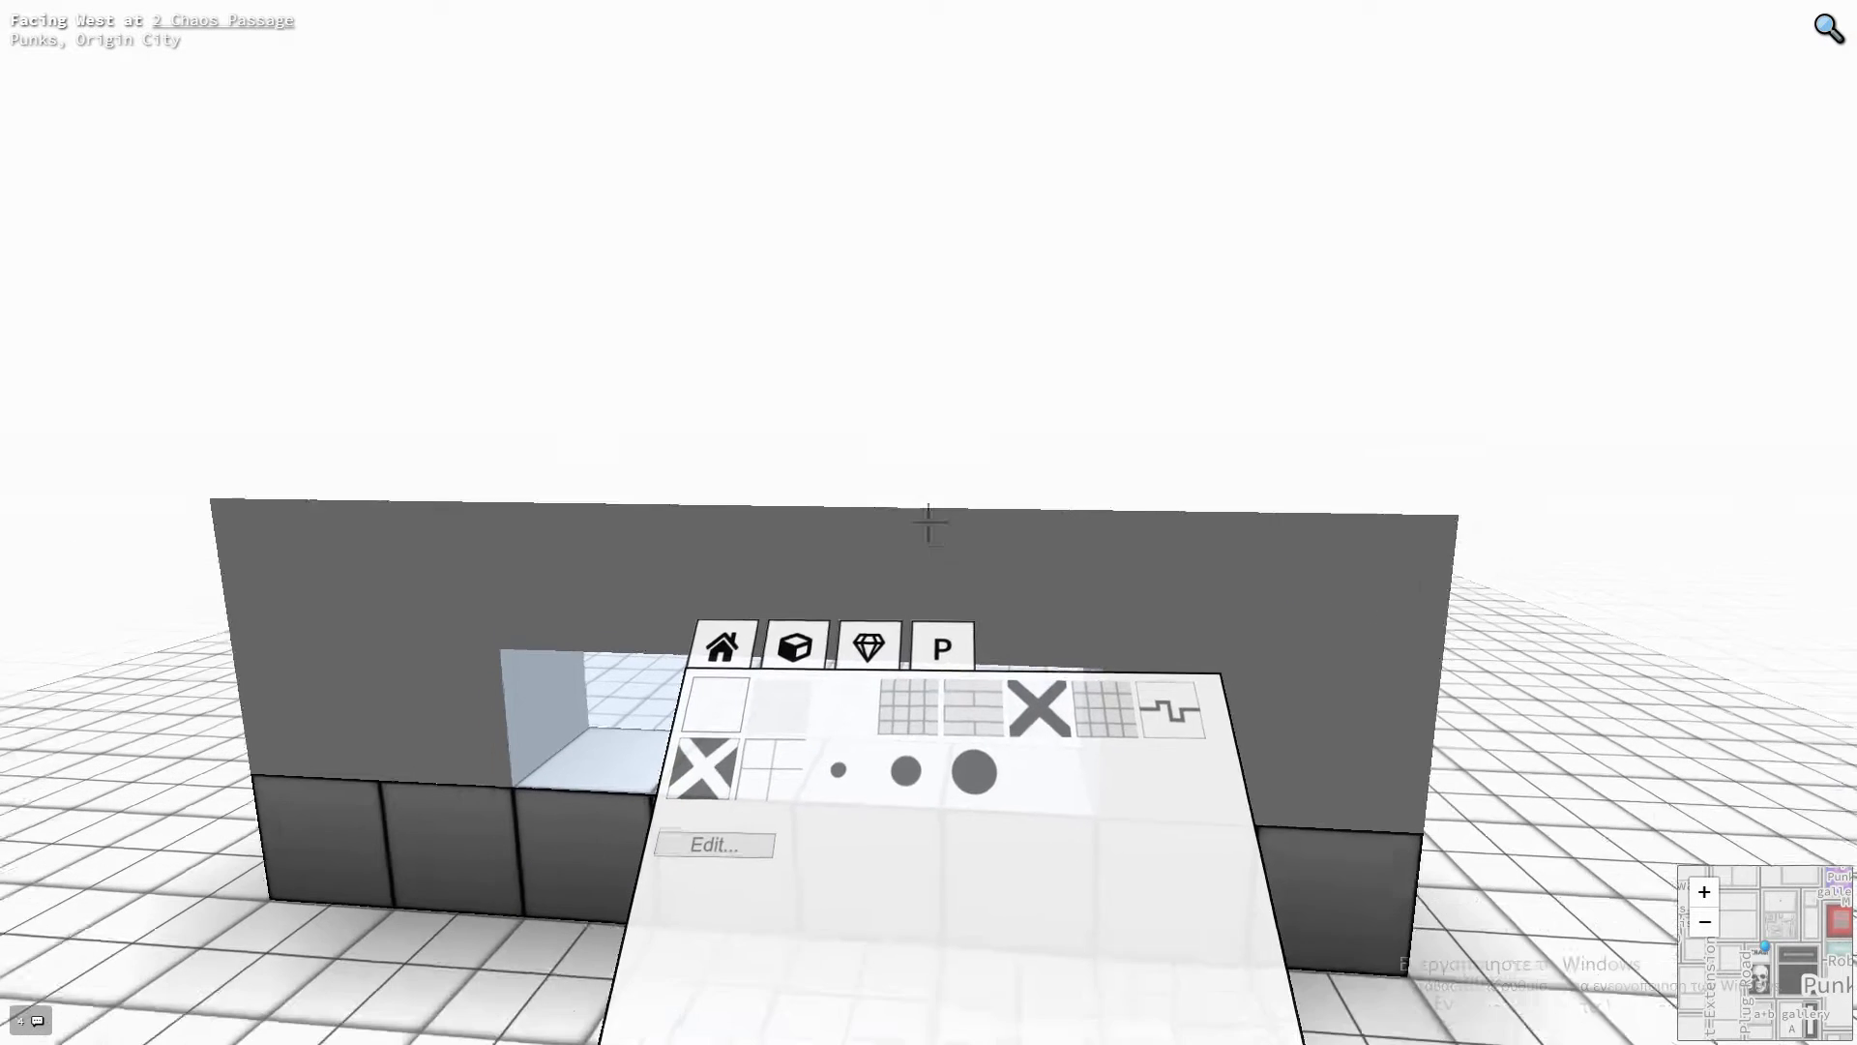
- Exit full screen and reload the Cryptovoxels page with '&ui=html' appended to its URL
key(a)
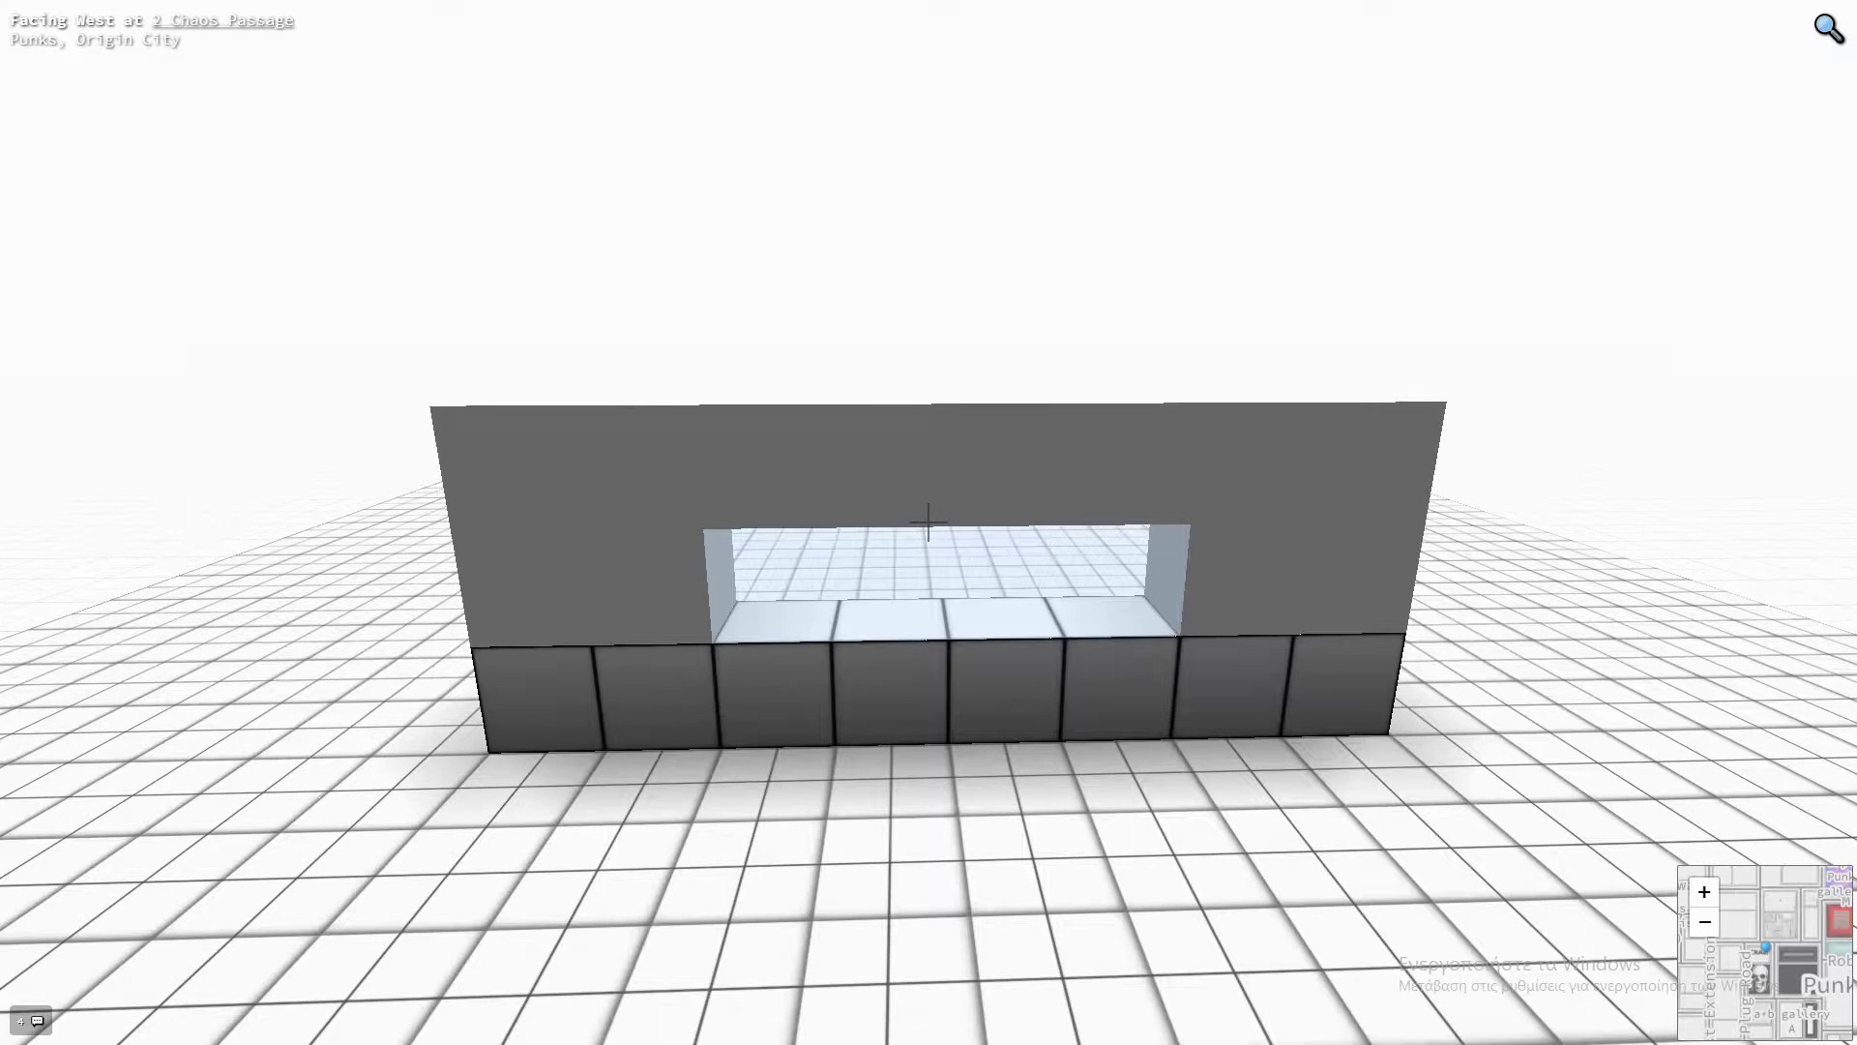
key(F11)
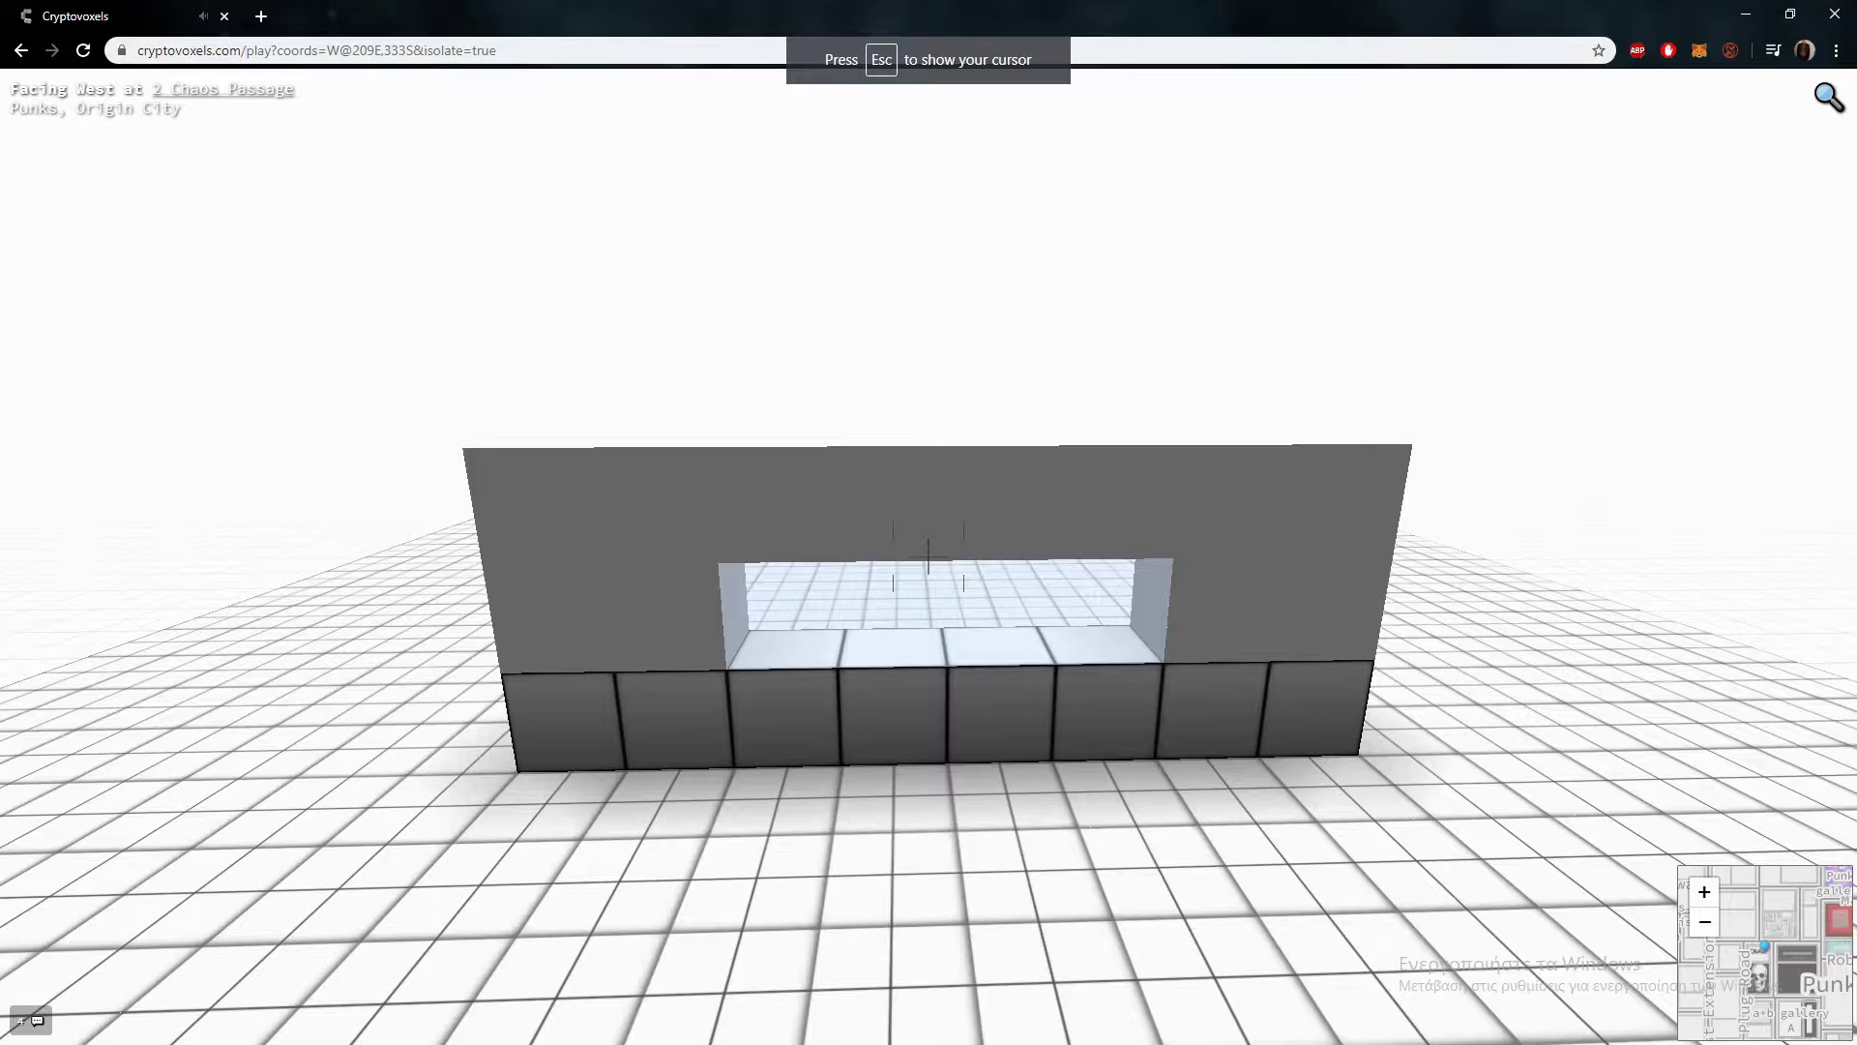
key(Escape)
key(ctrl+l)
key(End)
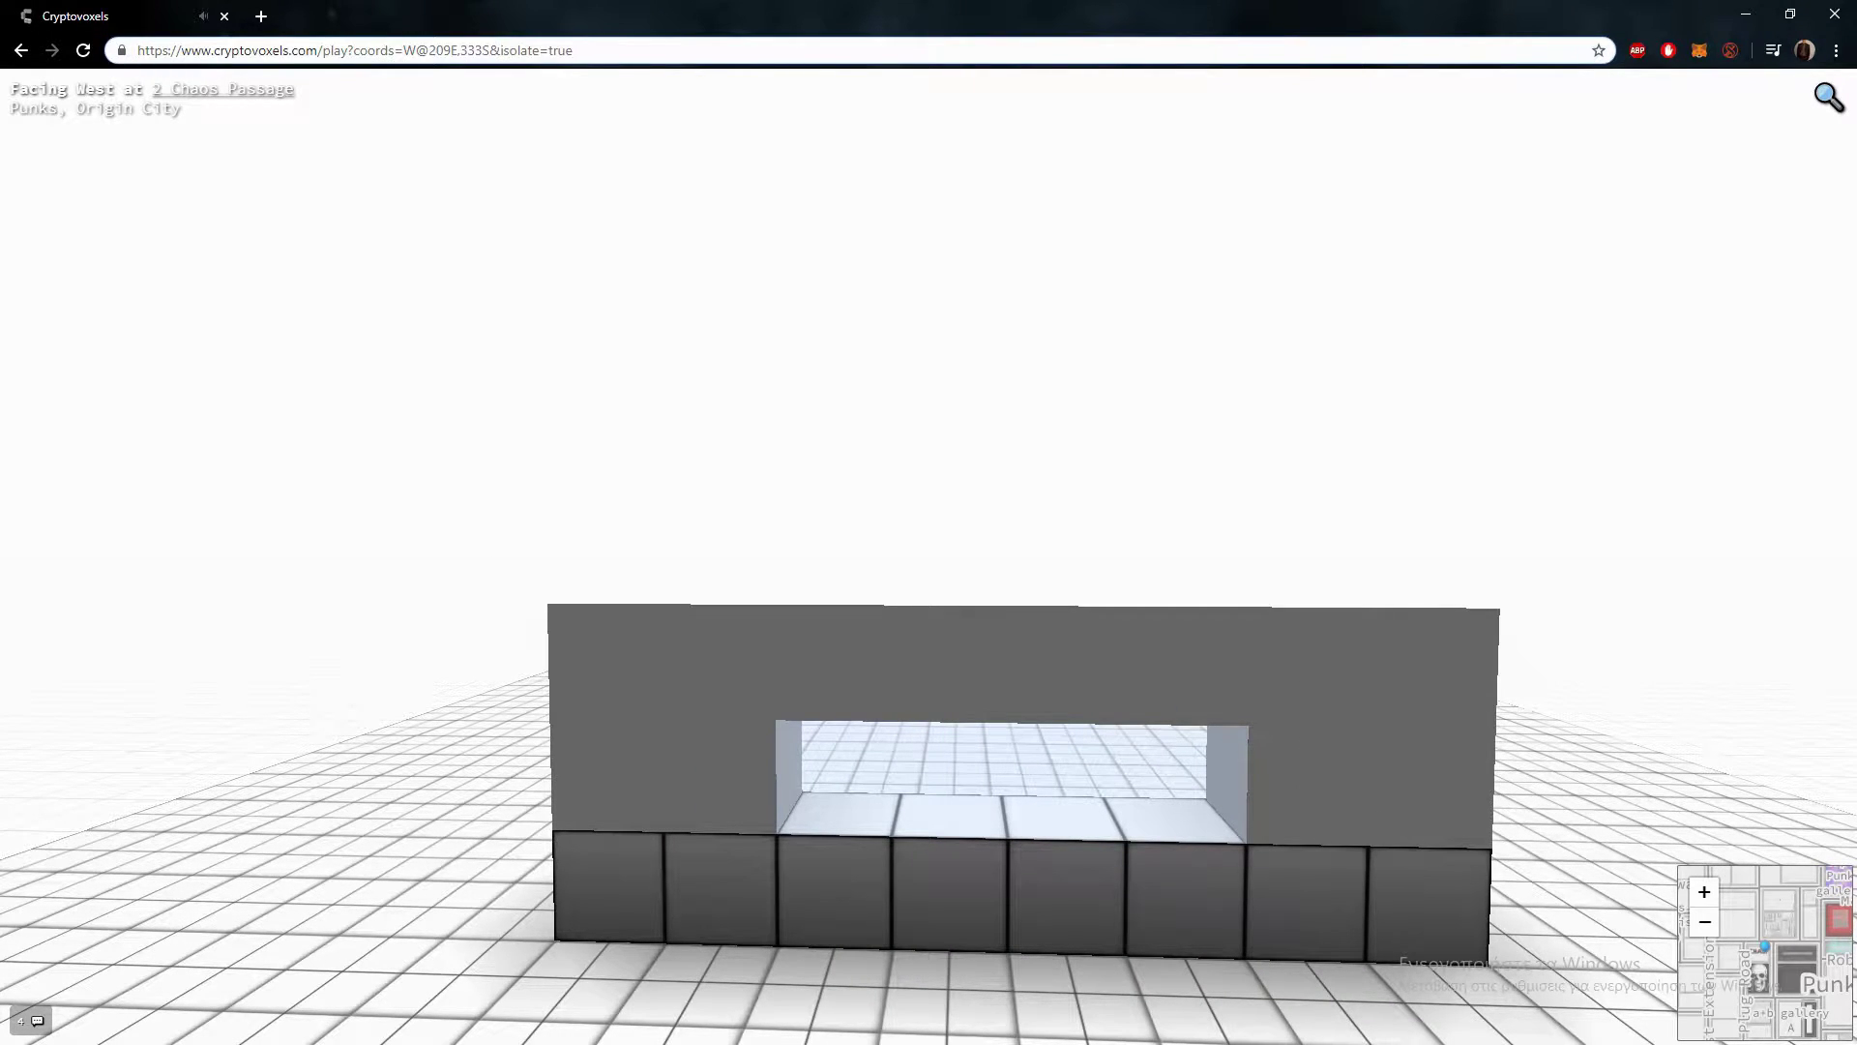
text(&)
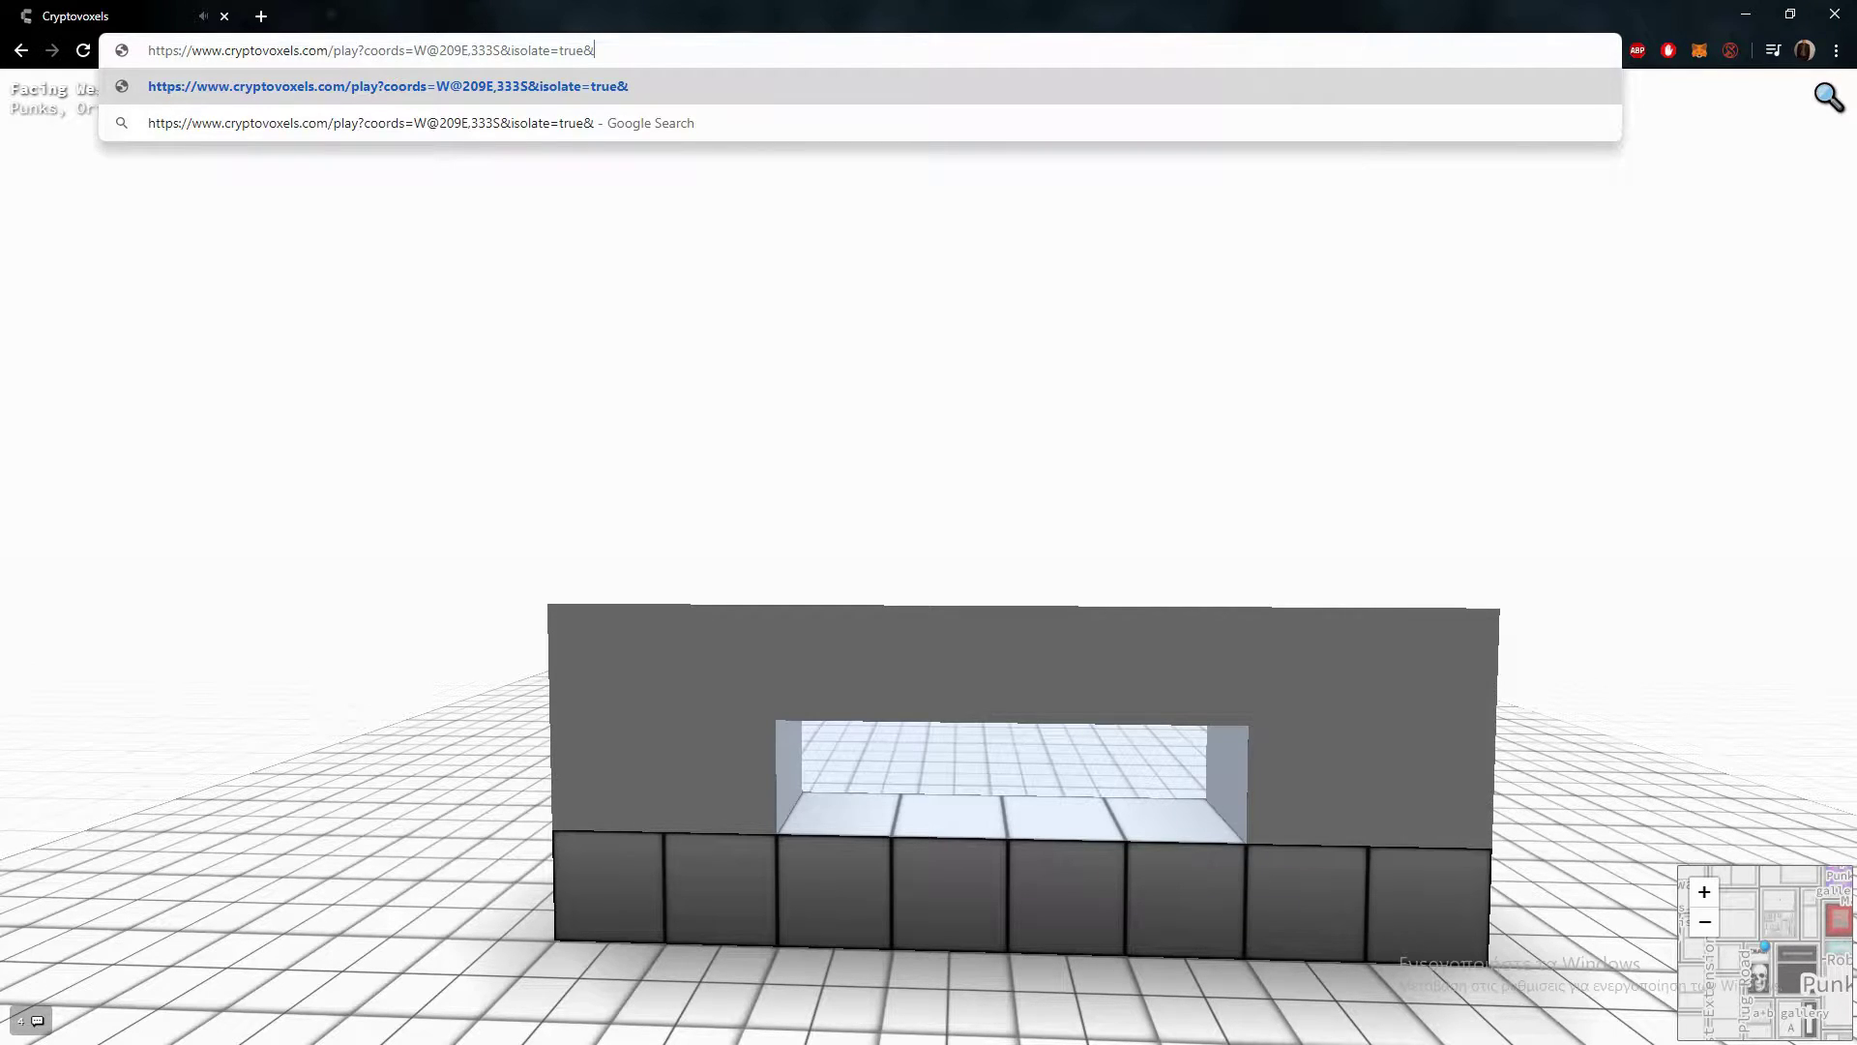
text(ui=html)
key(Return)
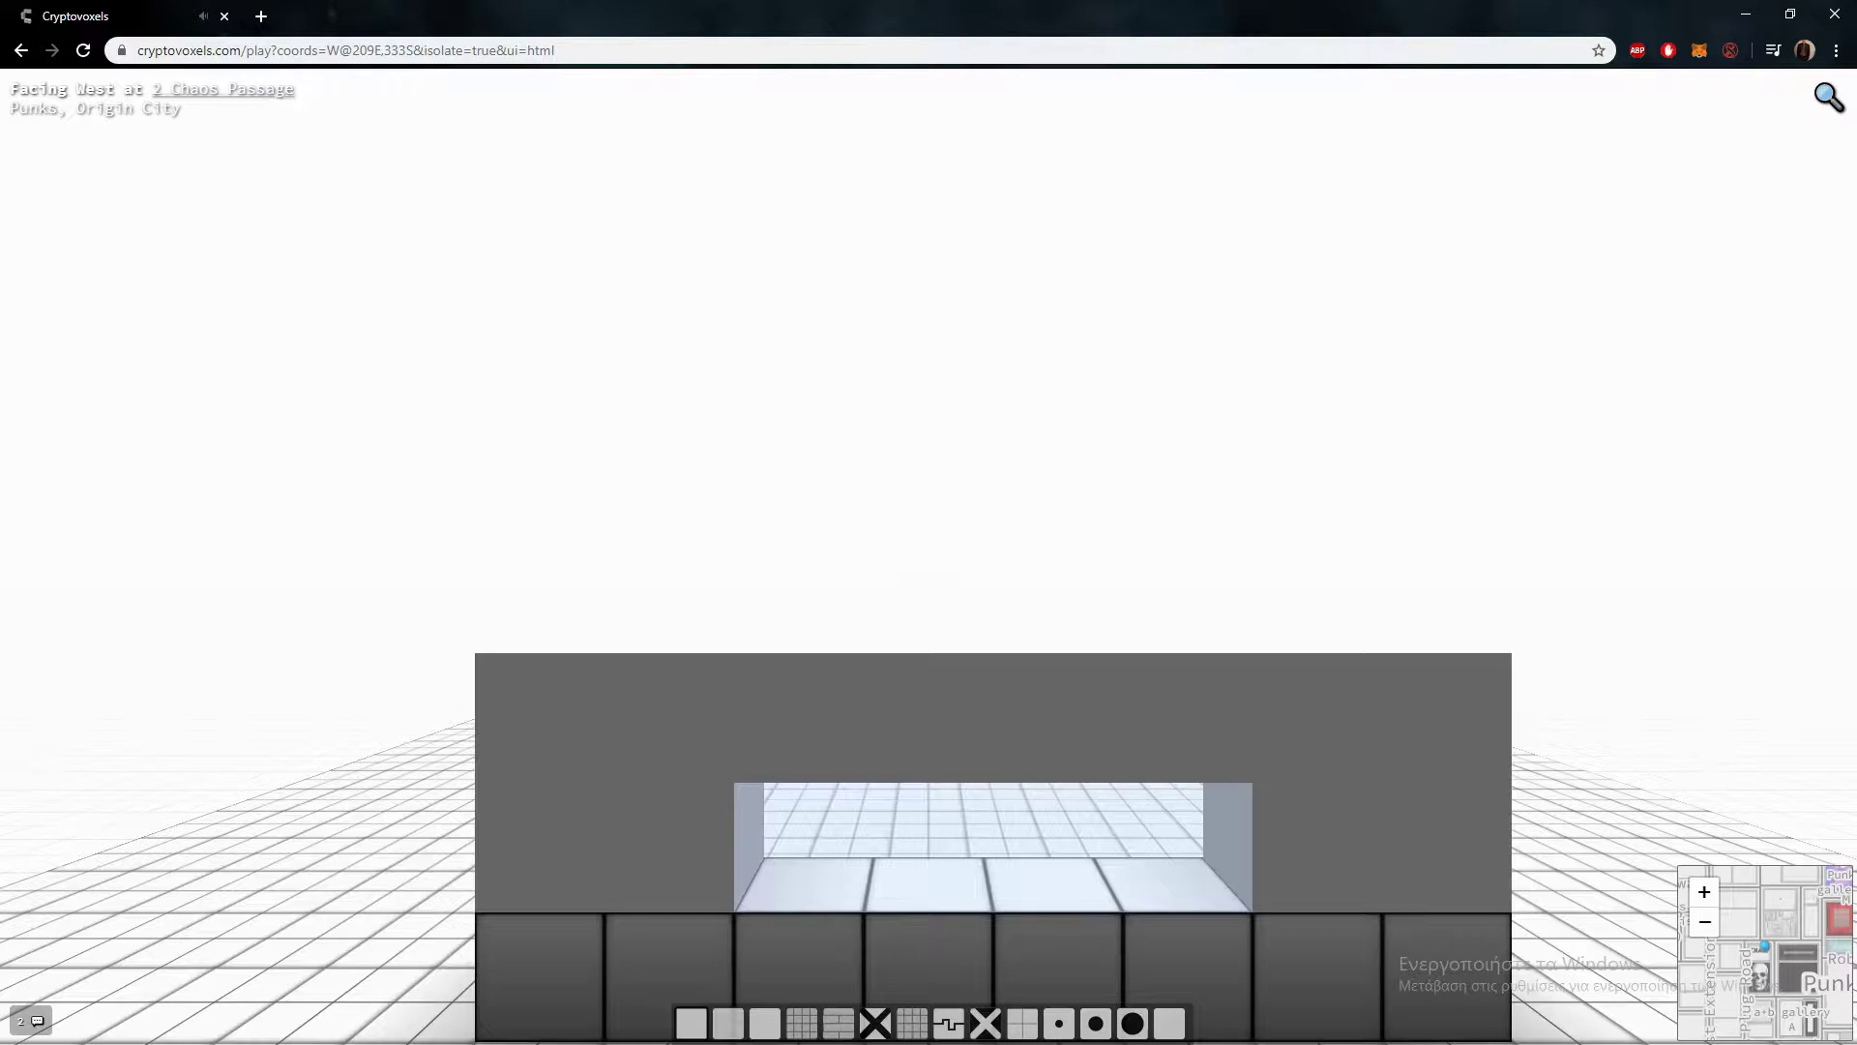
- Walk up to the spiral cube and place a grey block and a glass block beside it
click(929, 557)
key(s)
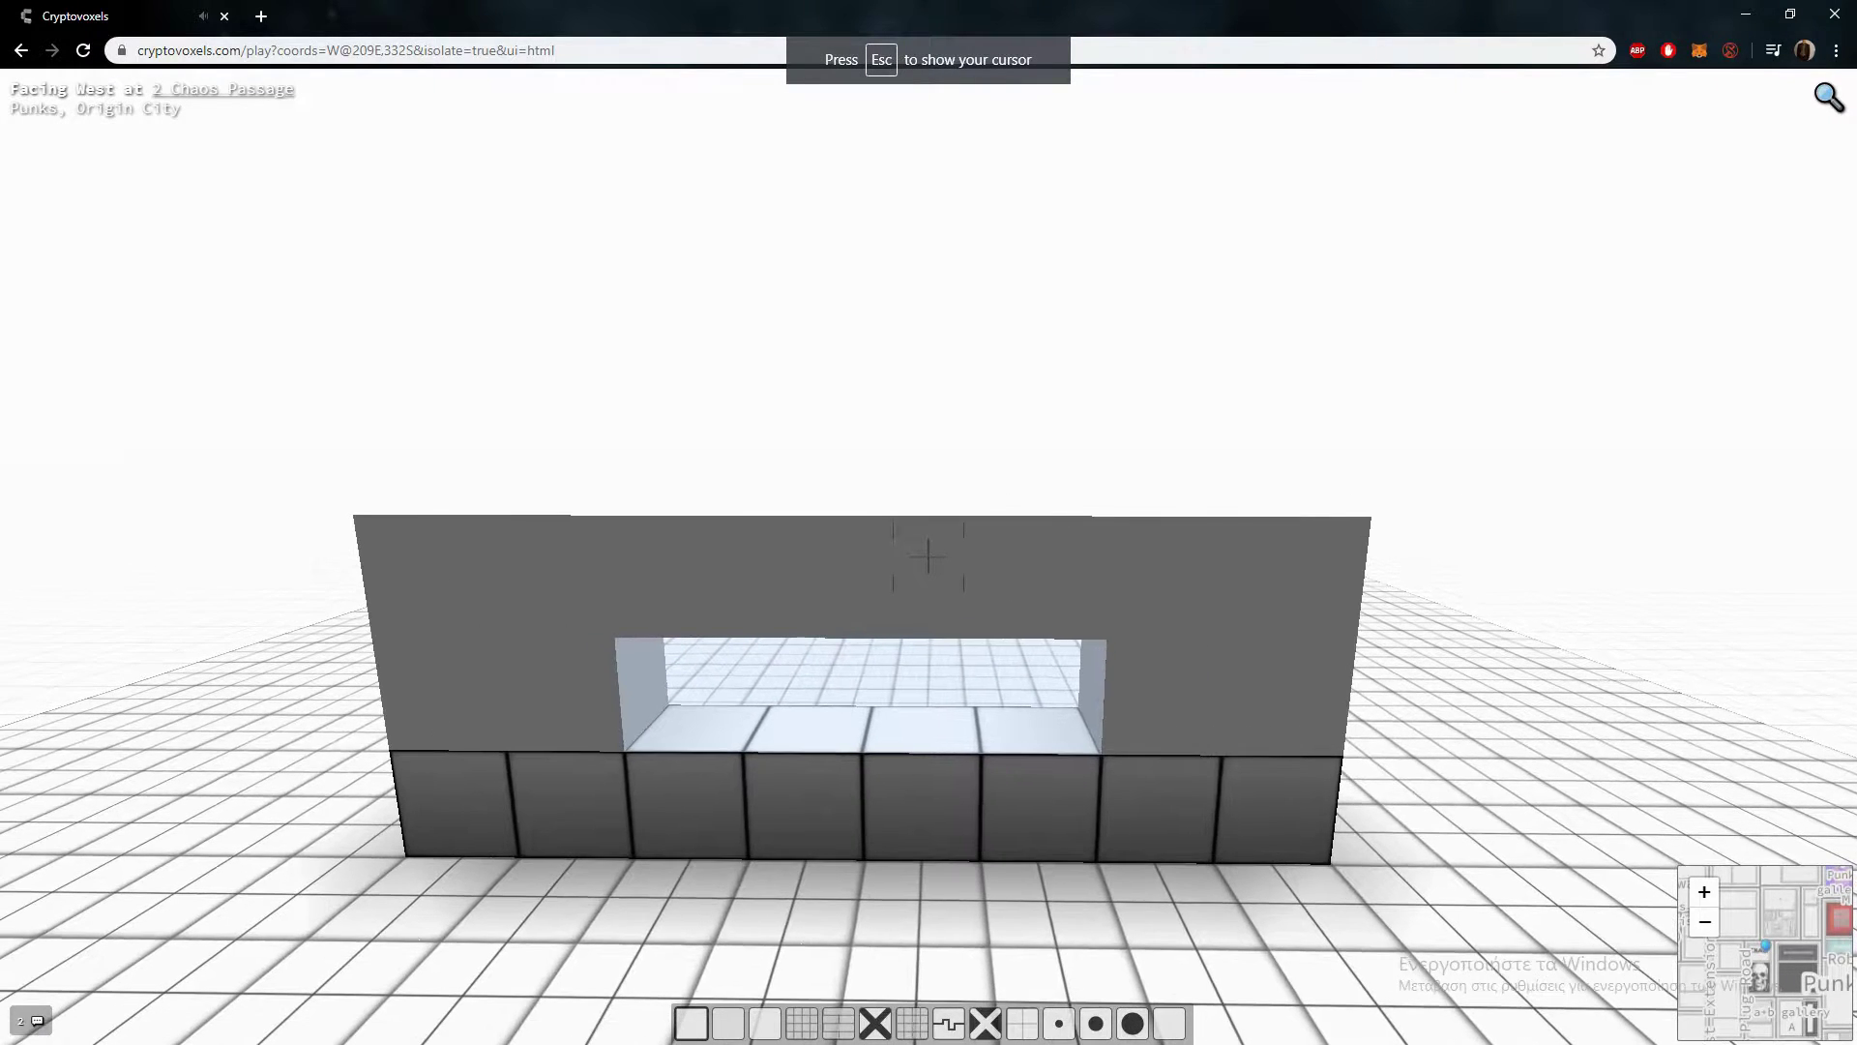
key(a)
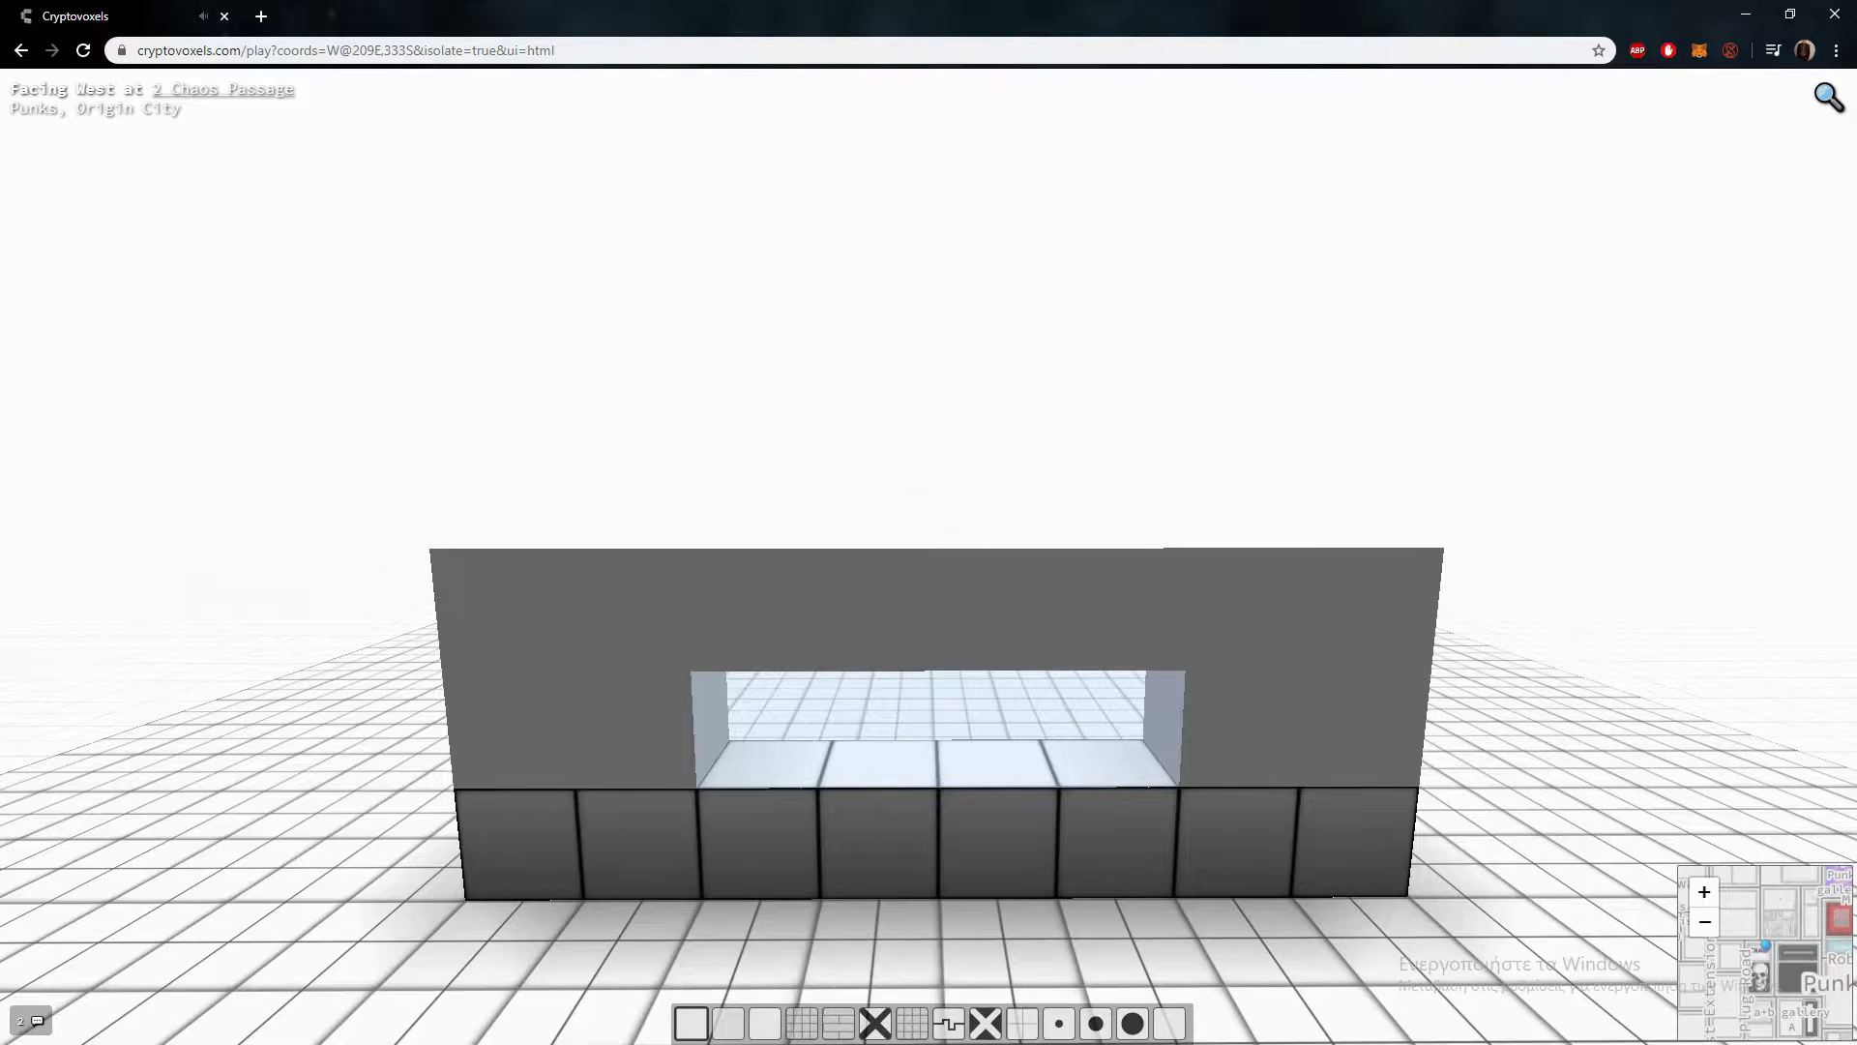
key(s)
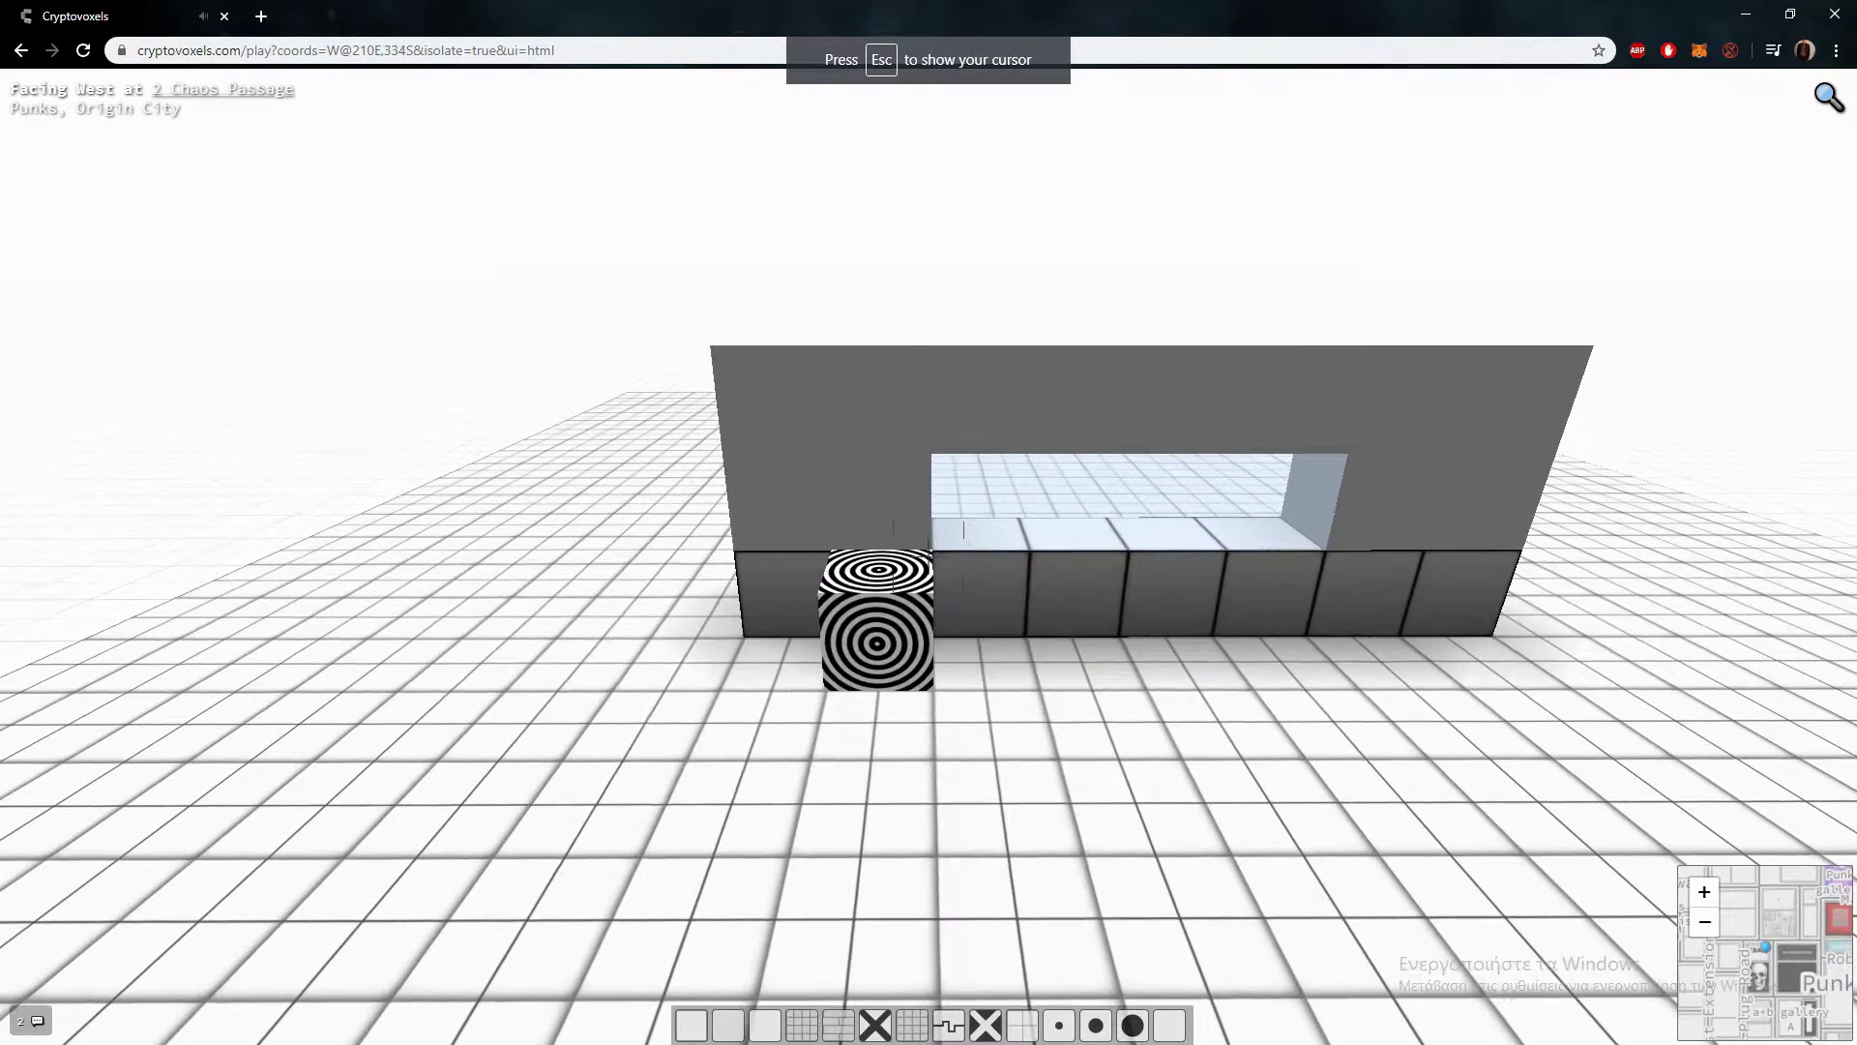
key(w)
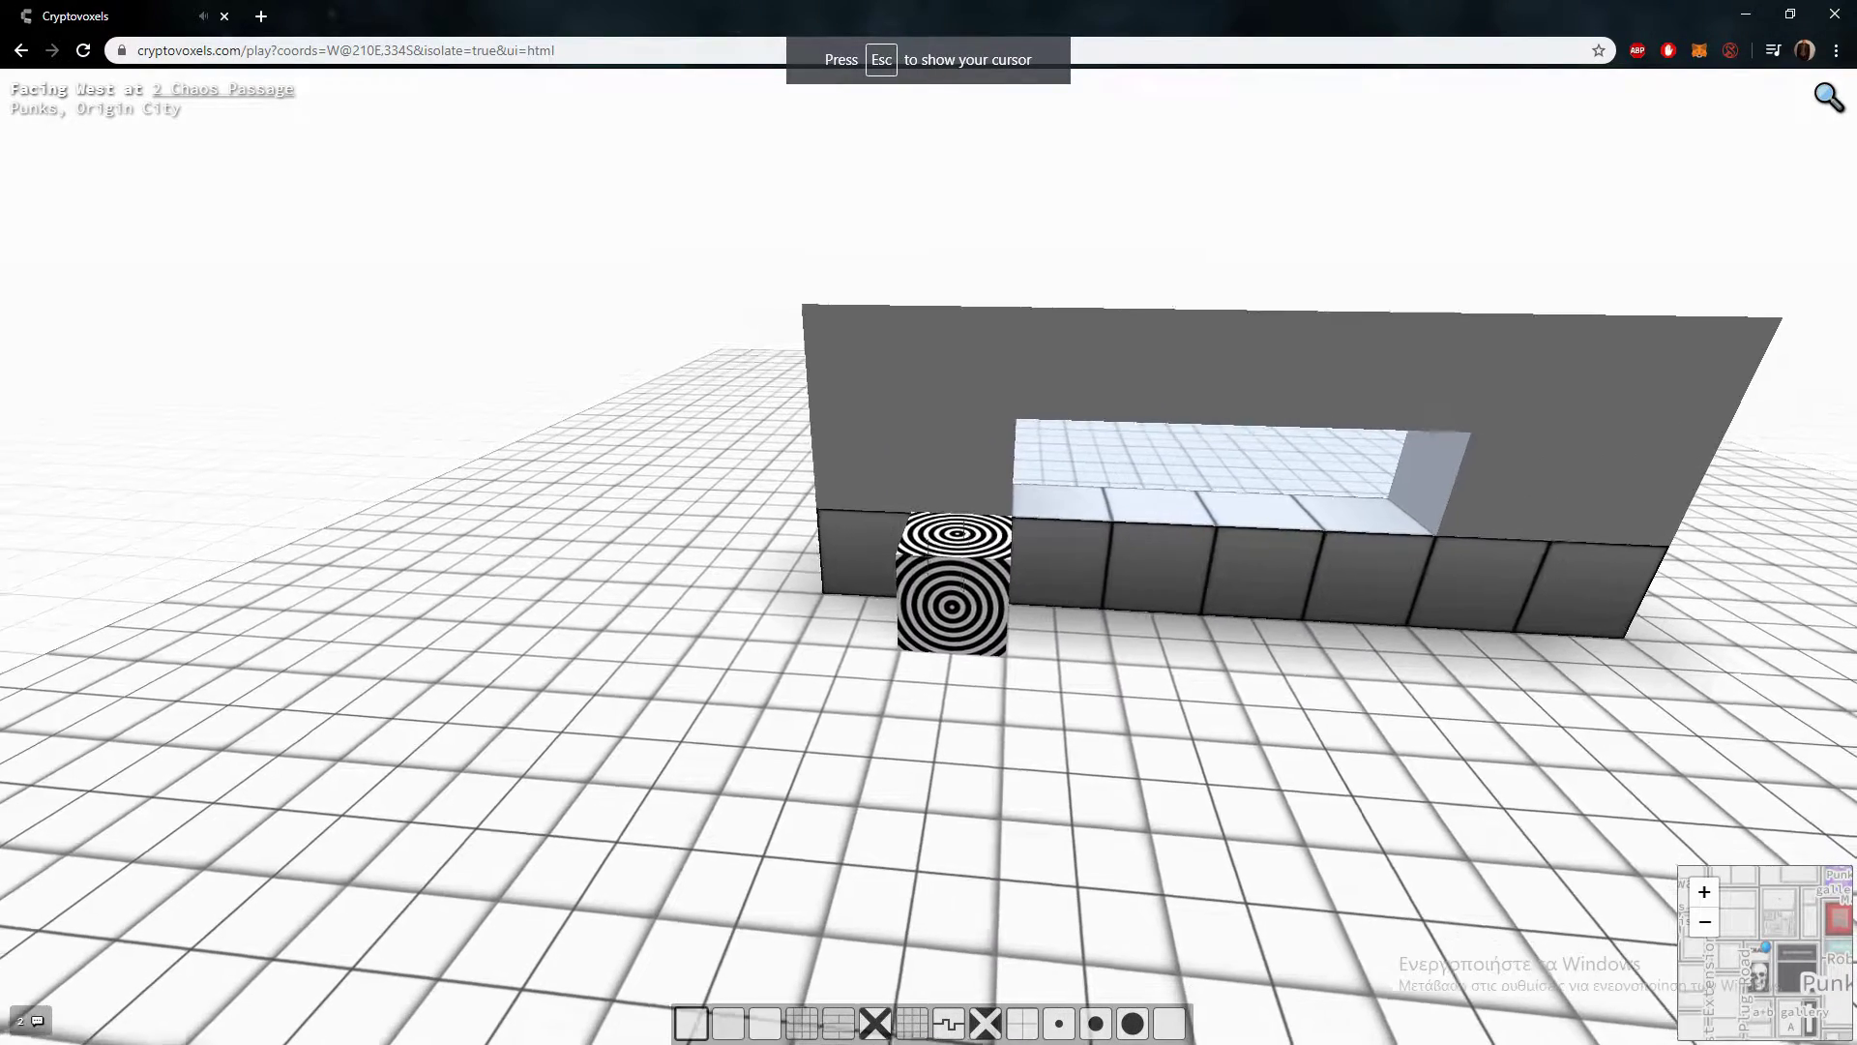
key(w)
click(929, 555)
key(d)
click(929, 555)
key(d)
- Add brick (texture 5) and X (texture 6) blocks, then step back and bring up the Add Feature list
key(5)
click(928, 555)
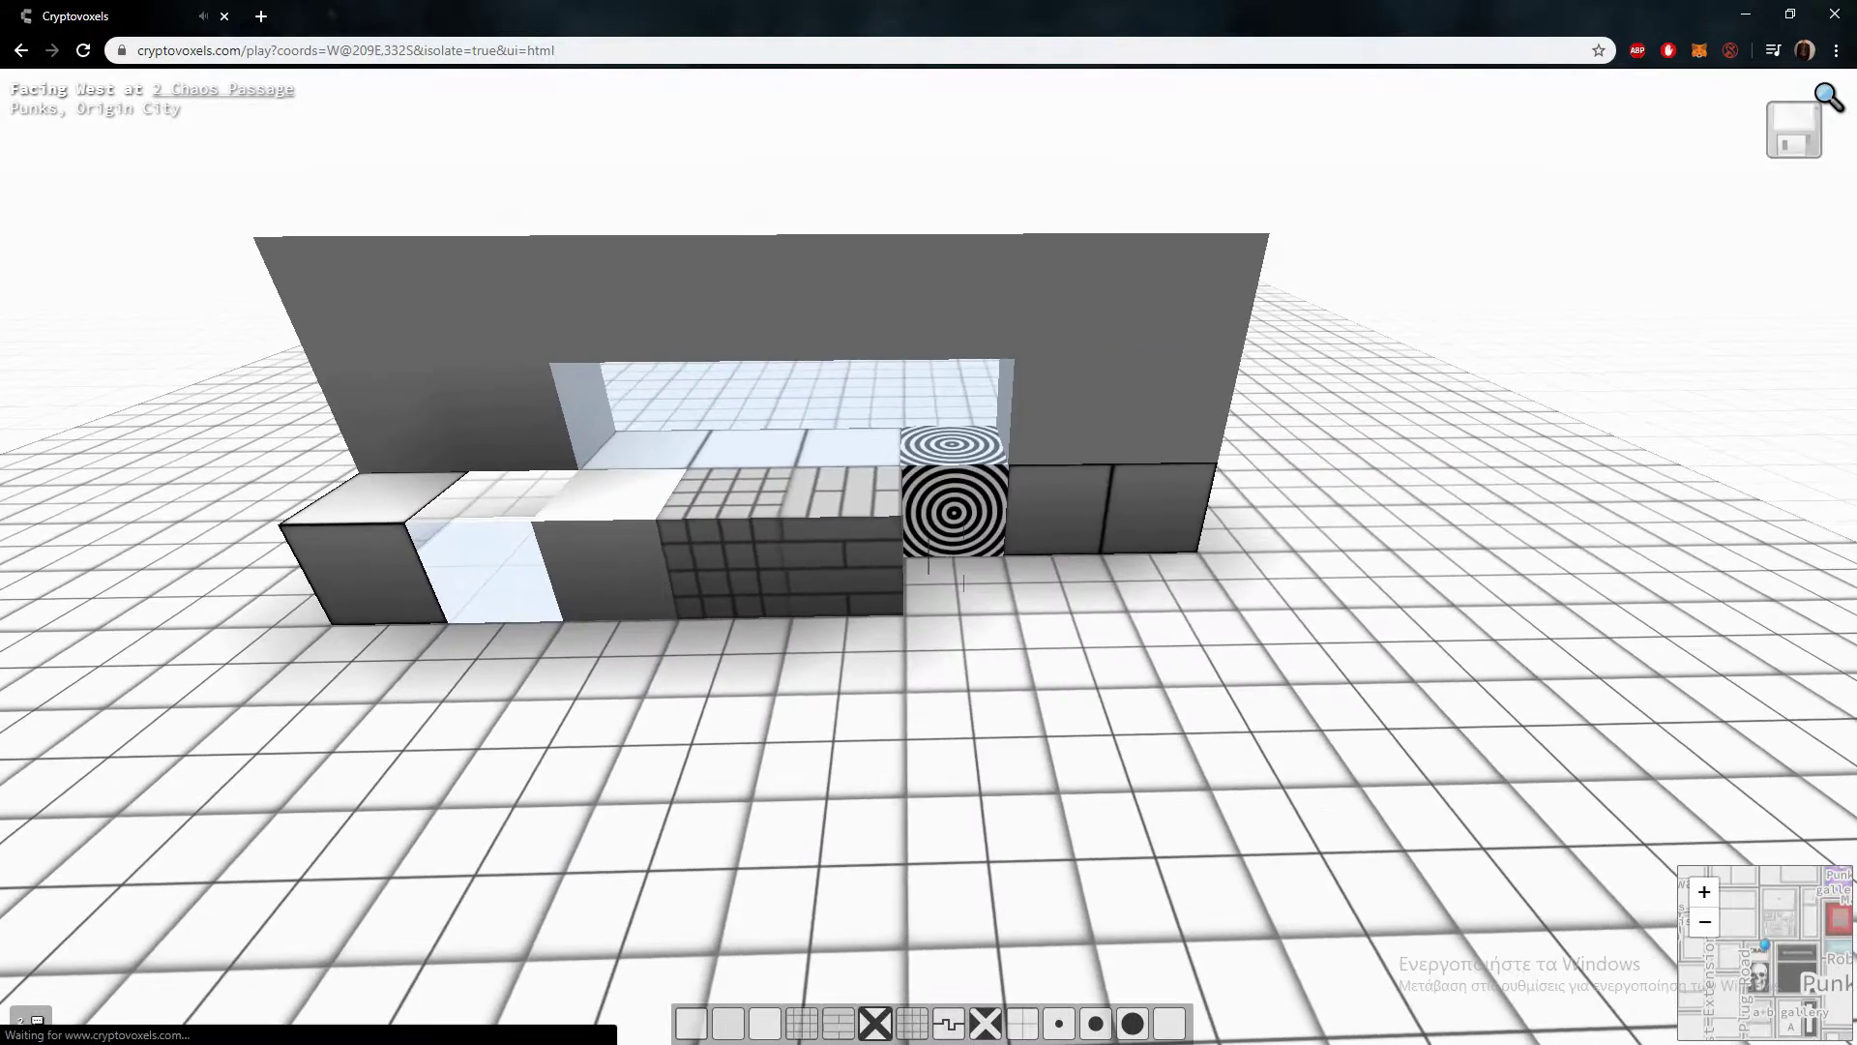
key(6)
click(929, 555)
key(a)
key(s)
key(d)
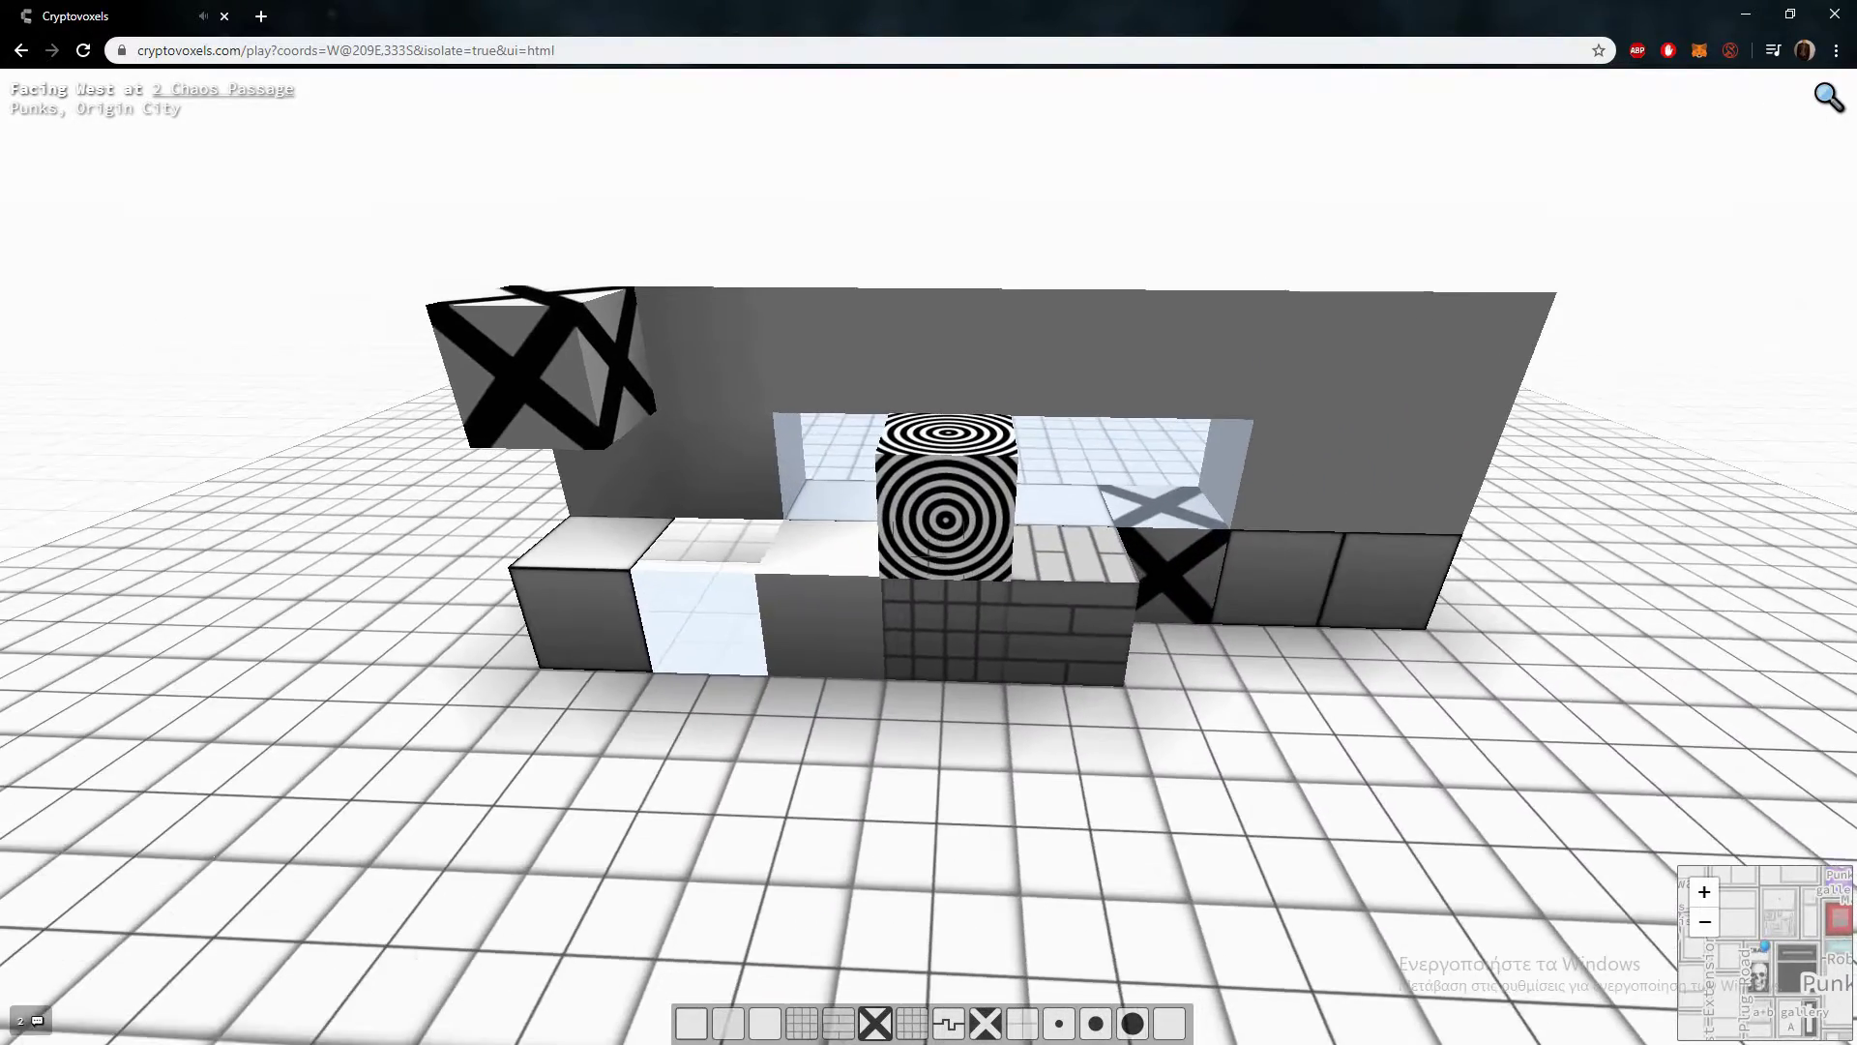
key(s)
key(a)
key(d)
key(Tab)
- Add a 3D Text feature from the features list and place it in the parcel
key(f)
key(w)
key(a)
key(d)
key(w)
key(w)
key(a)
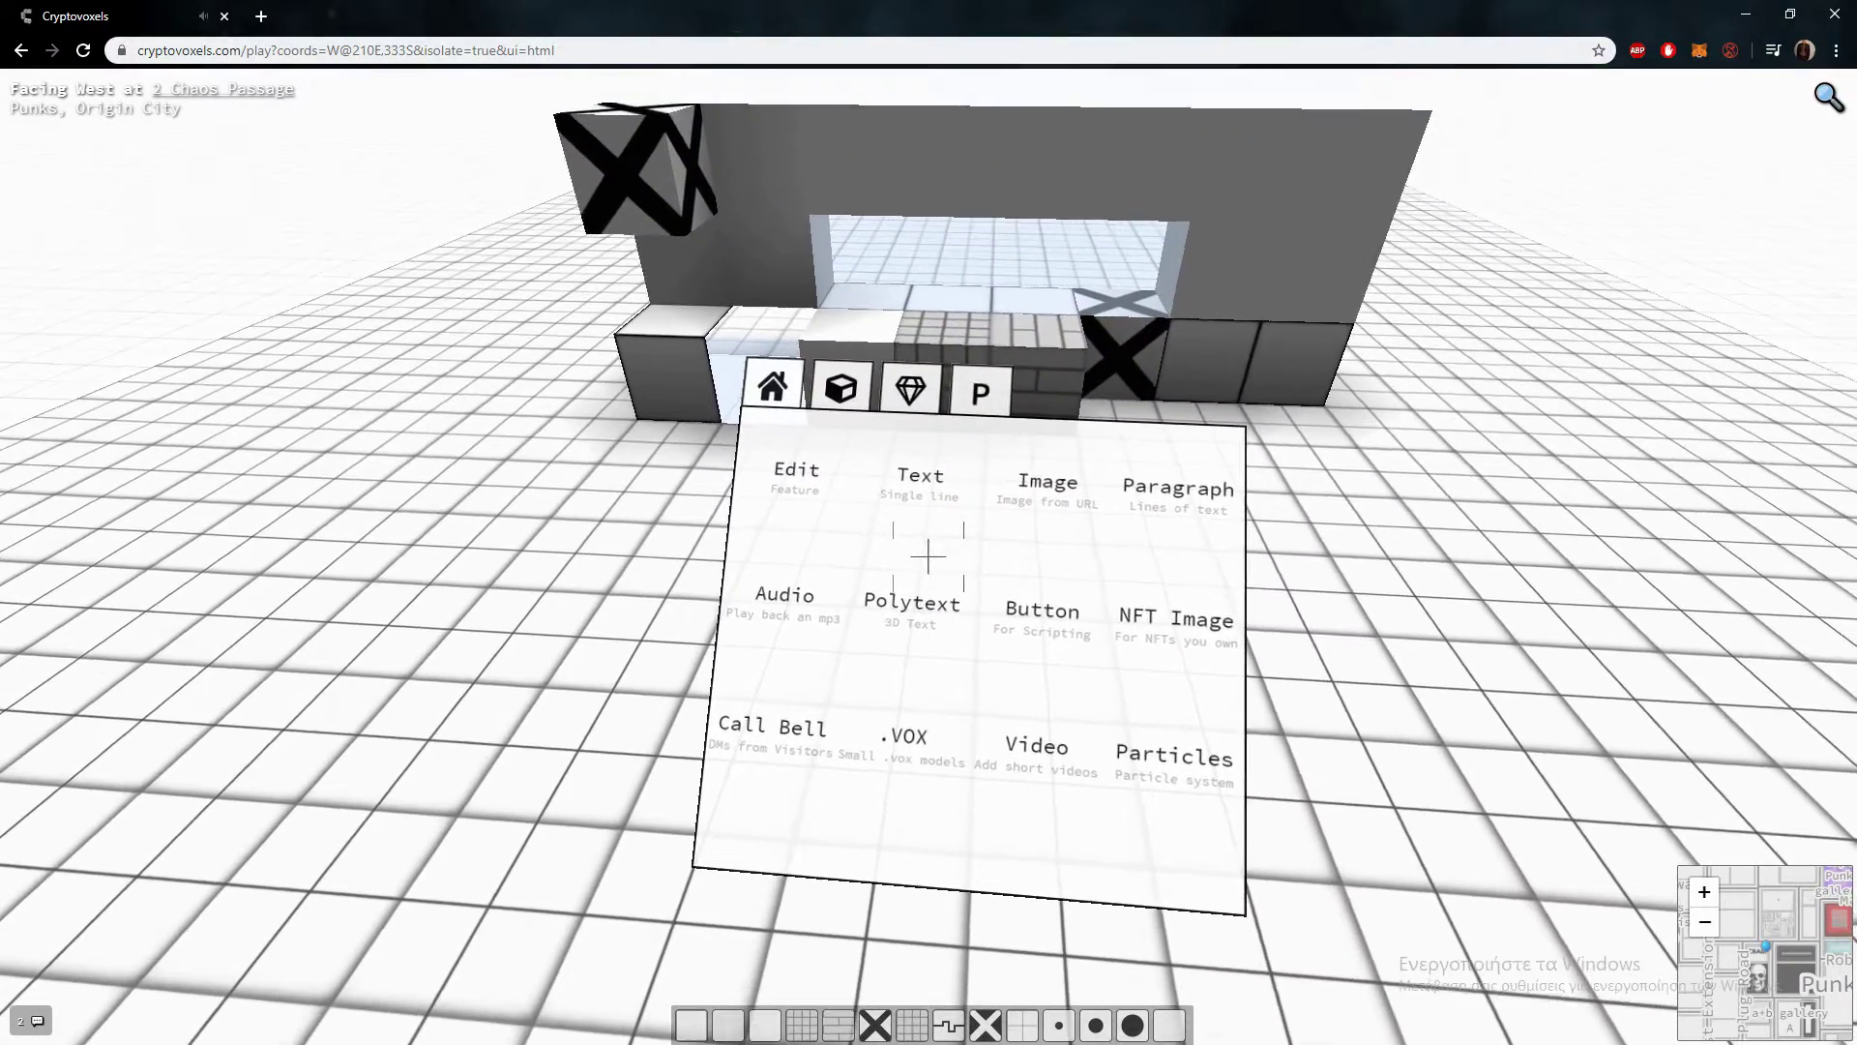
click(928, 554)
click(928, 554)
- Walk up to the 'Text' polytext letters and bring up their Polytext editor
key(s)
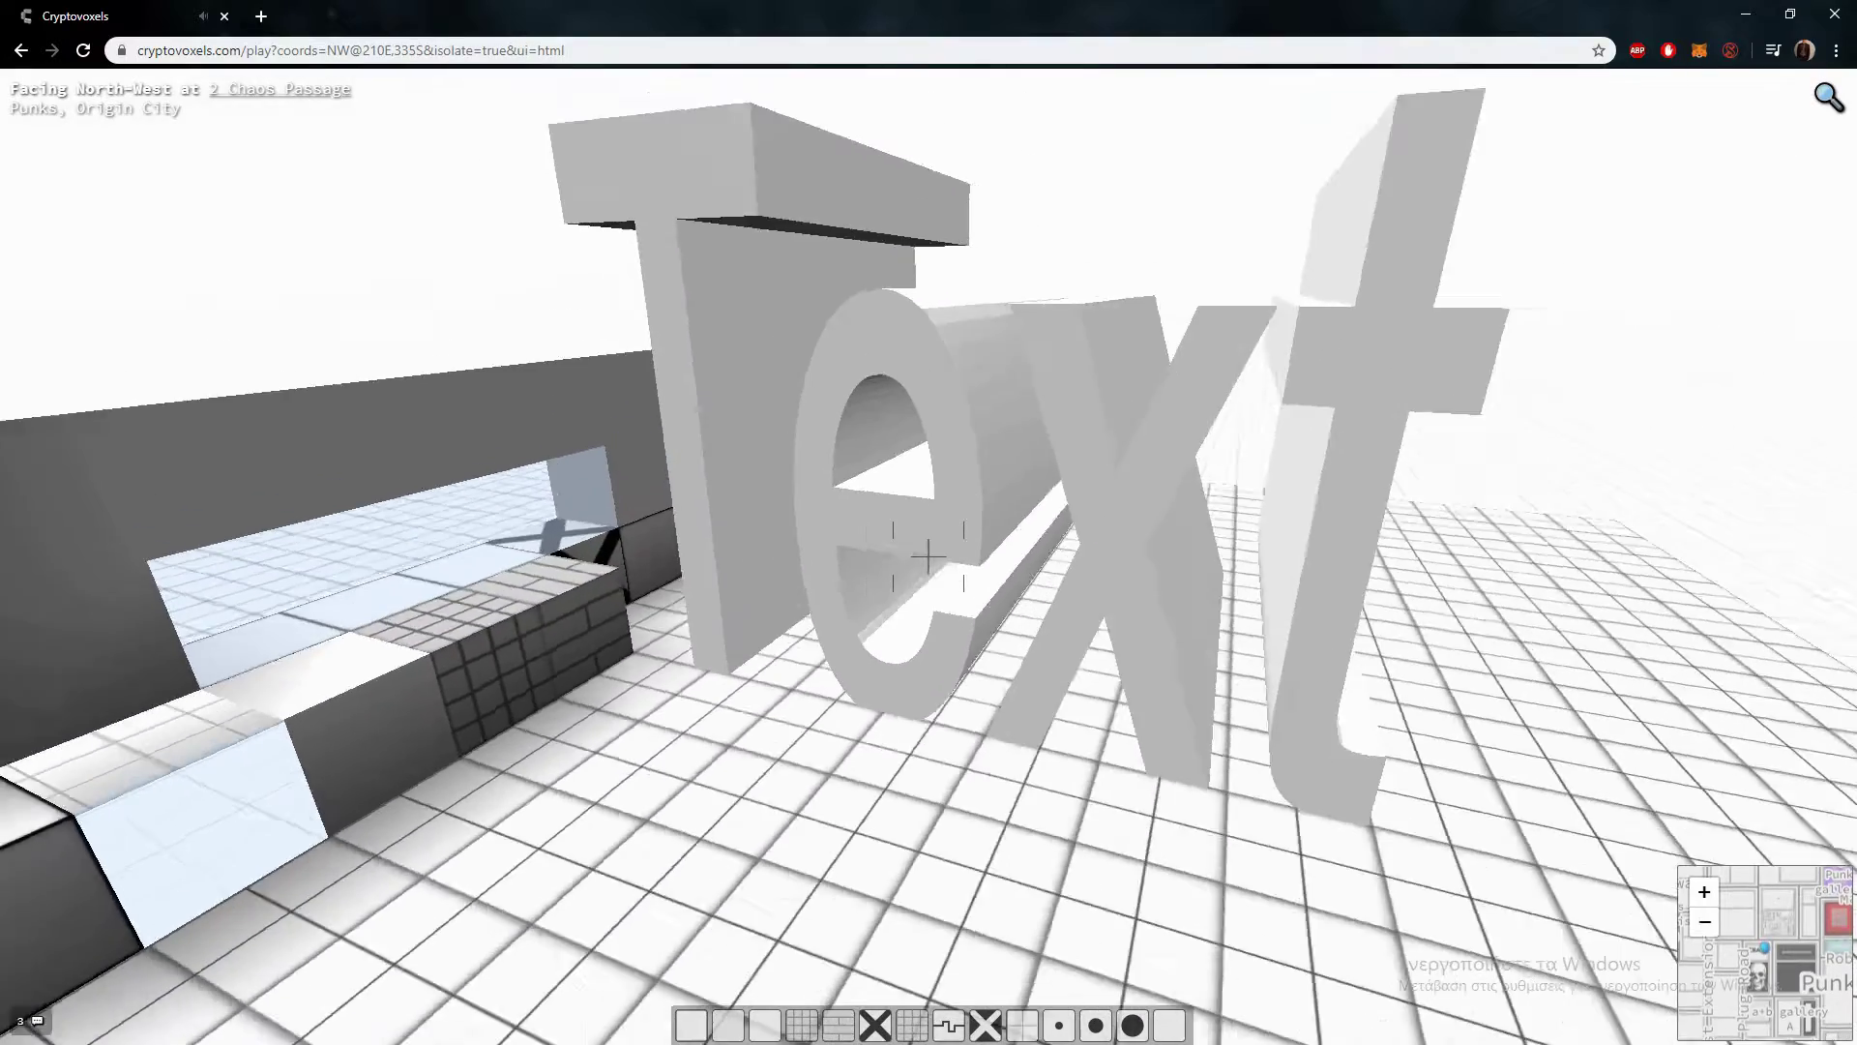
key(Tab)
key(Tab)
key(w)
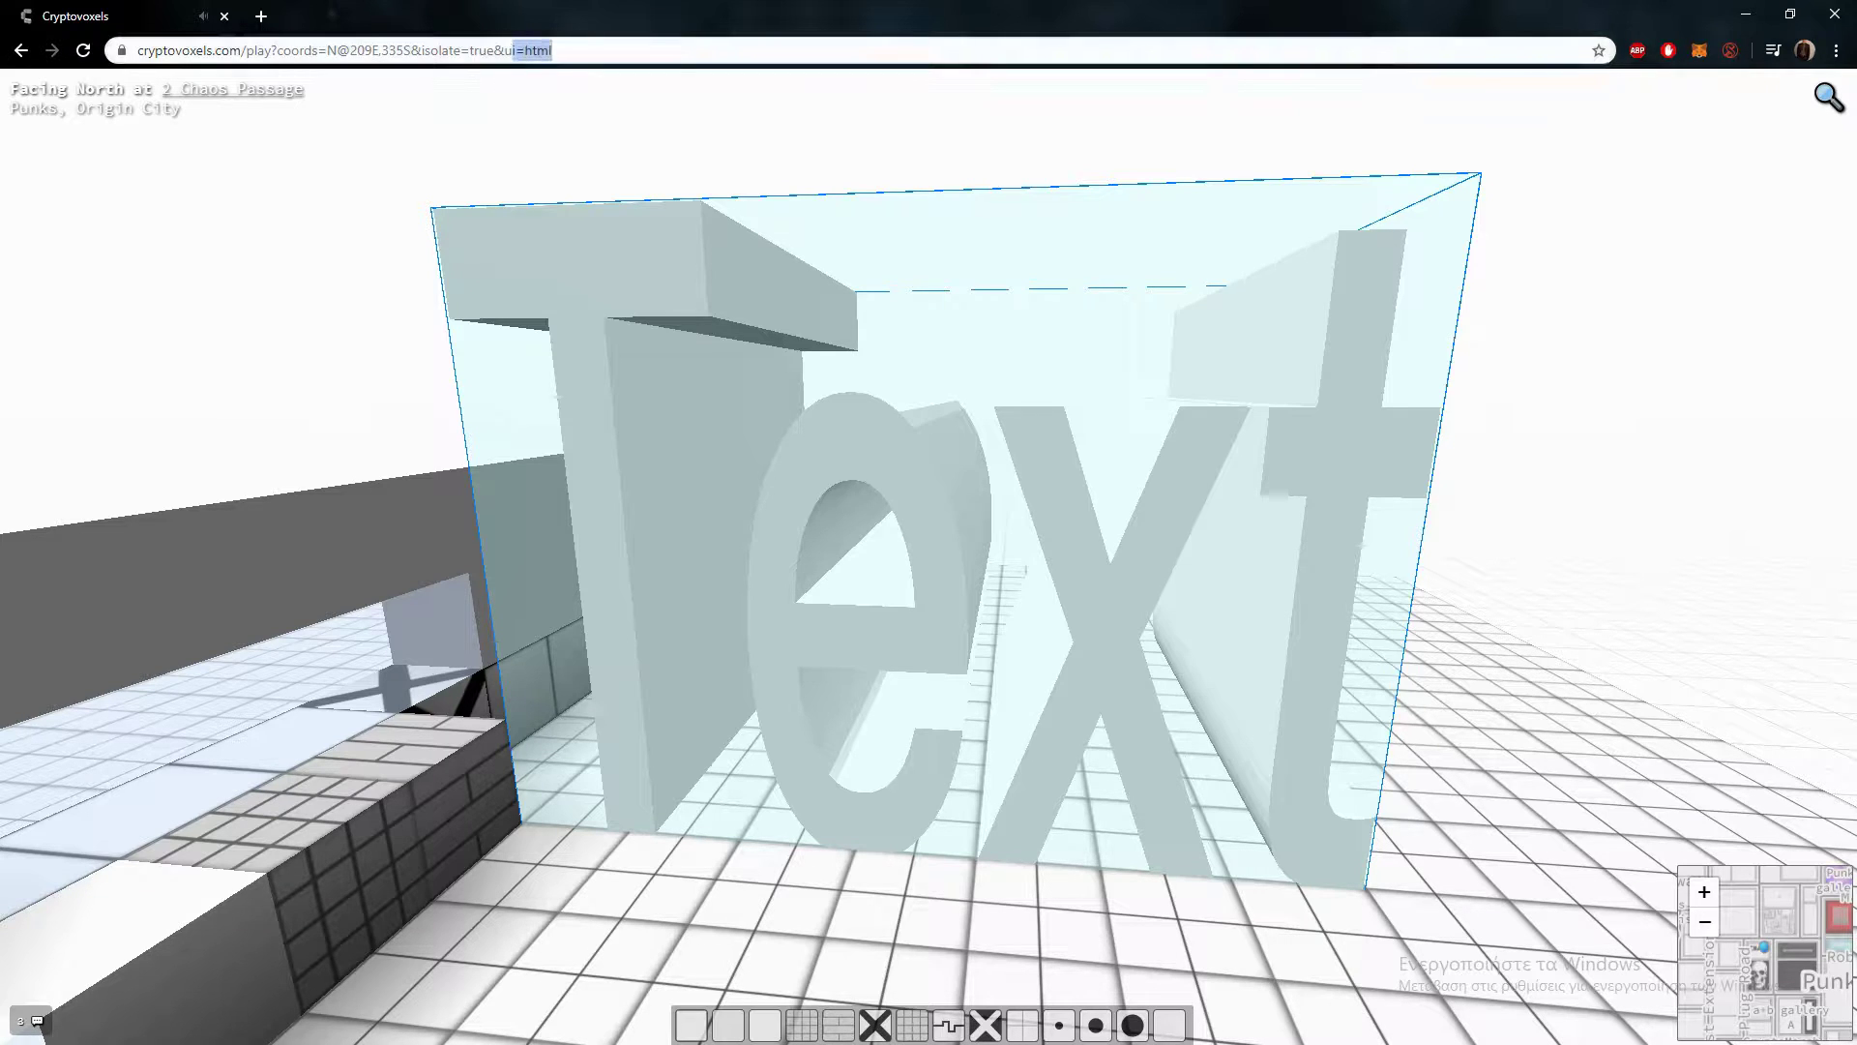
key(w)
key(Tab)
key(Tab)
key(w)
key(Tab)
key(Tab)
key(w)
key(e)
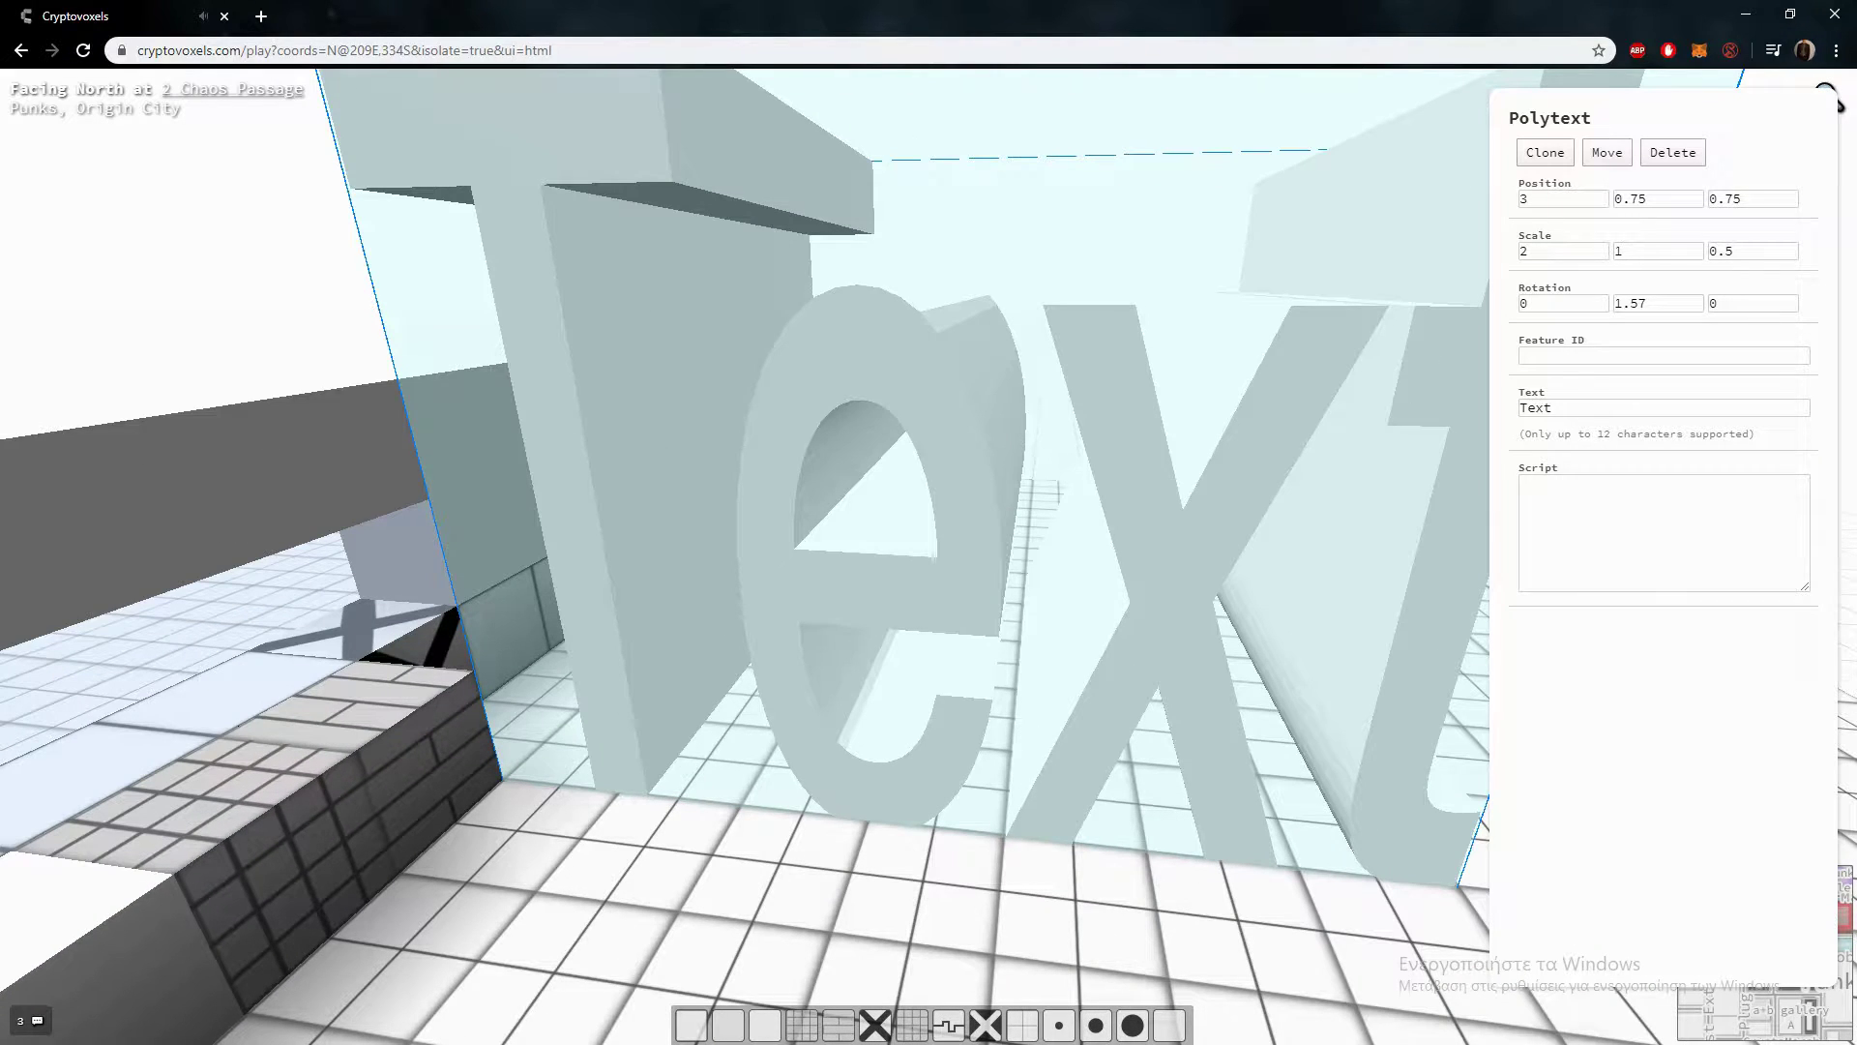
- Set the polytext's vertical scale (Scale Y) to 0.5
double_click(1645, 250)
text(0.75)
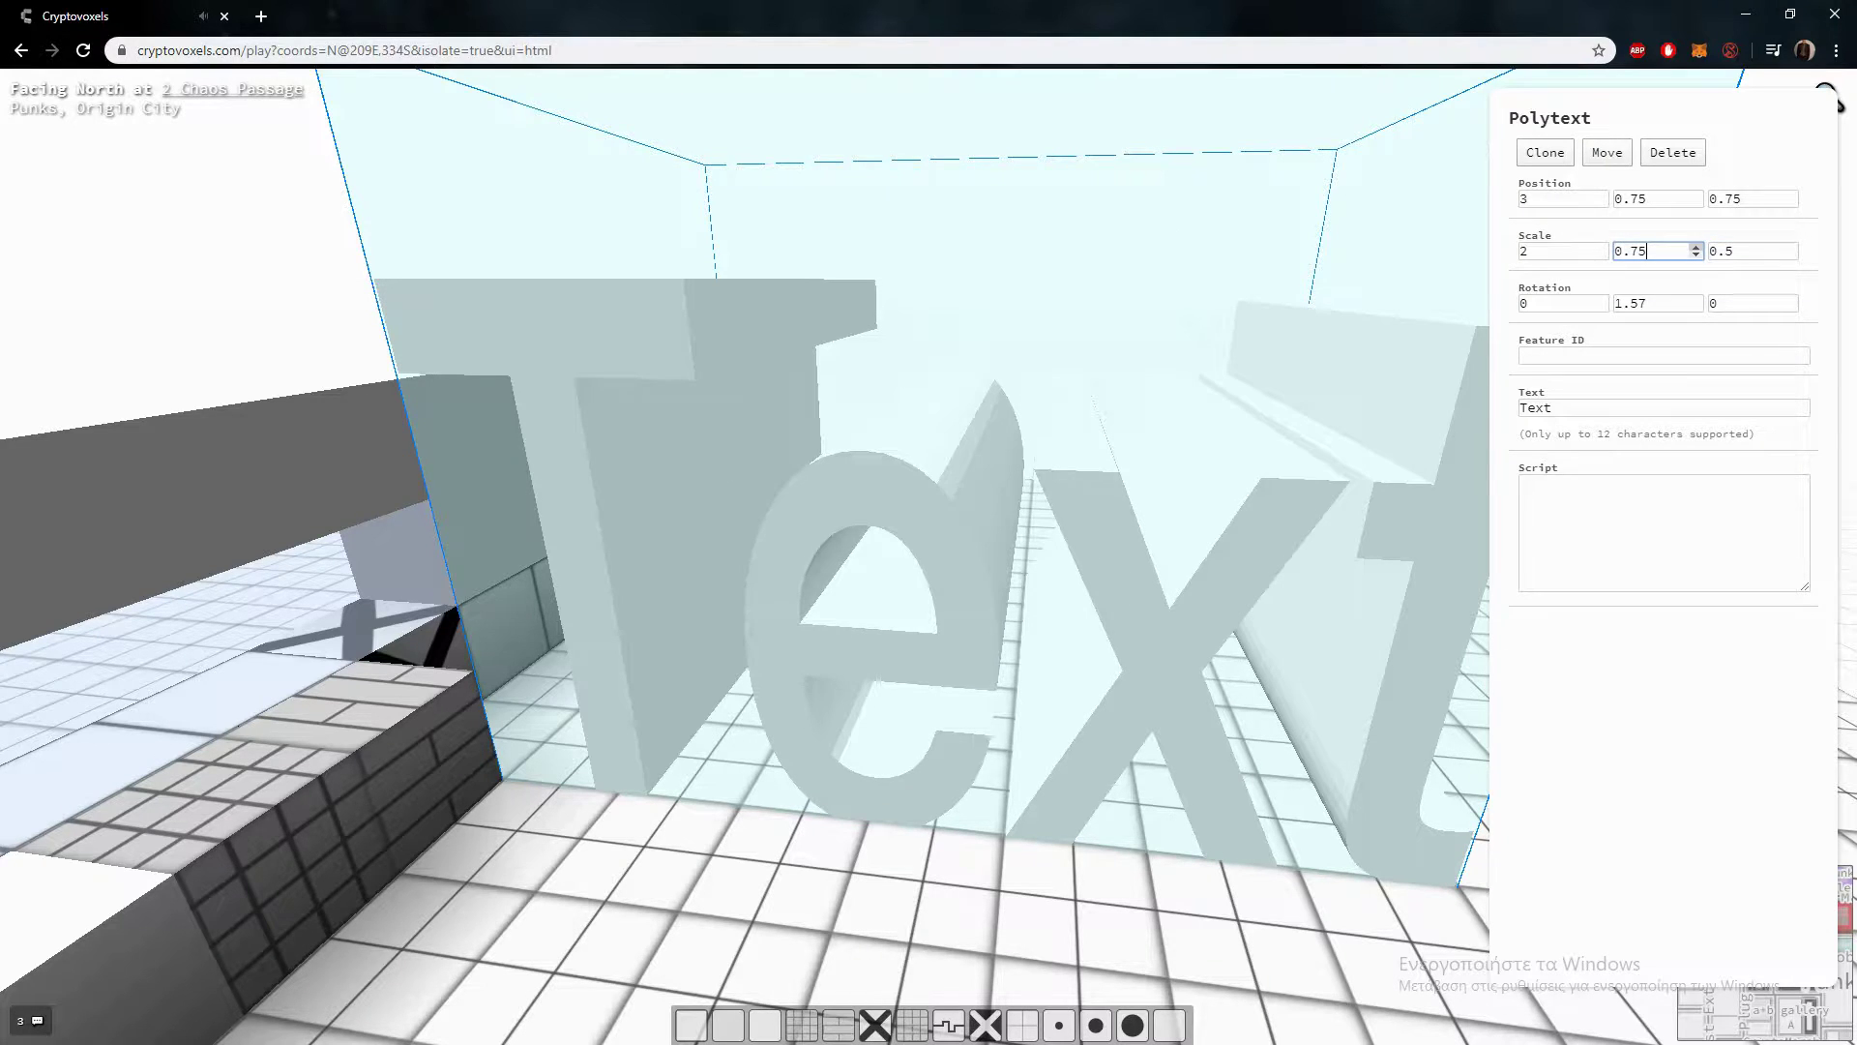
click(1696, 247)
click(1696, 247)
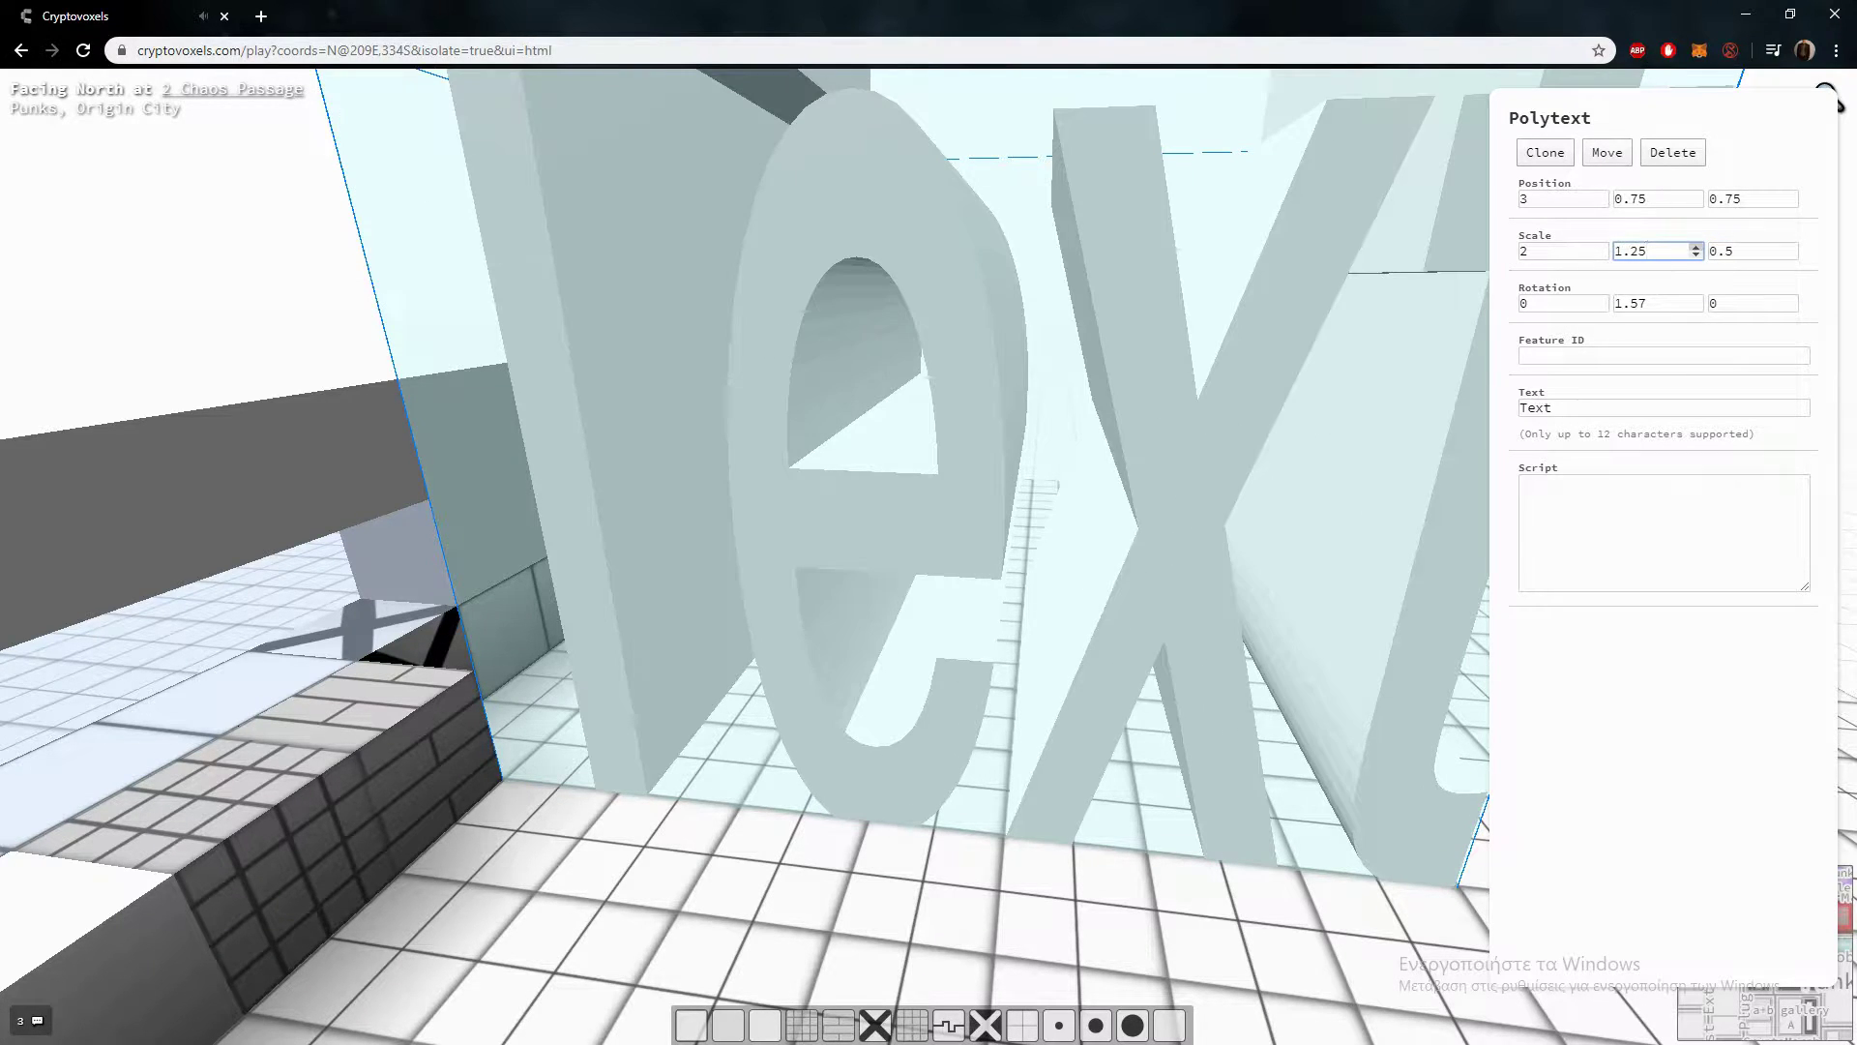
key(ctrl+a)
text(0.5)
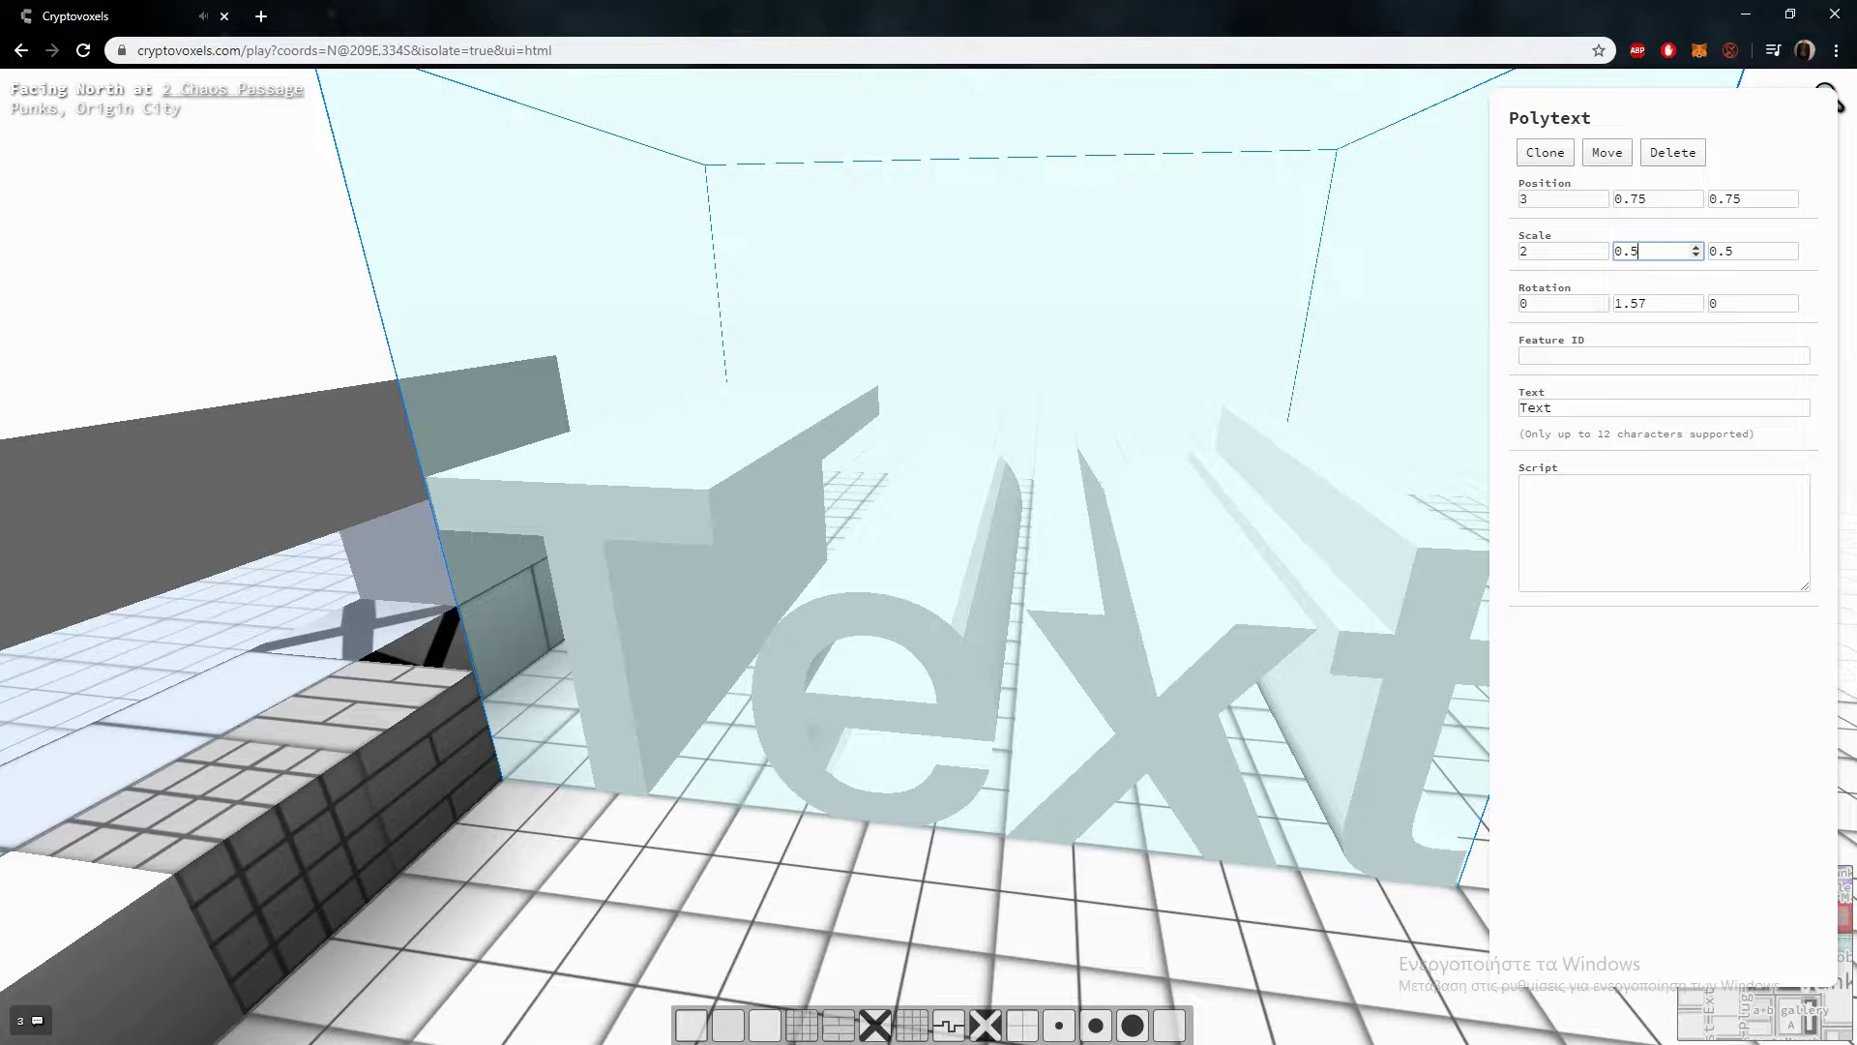
- Set Rotation Y to 1.9635 and Rotation Z to 0.7854, then close the editor
click(1558, 198)
click(1696, 299)
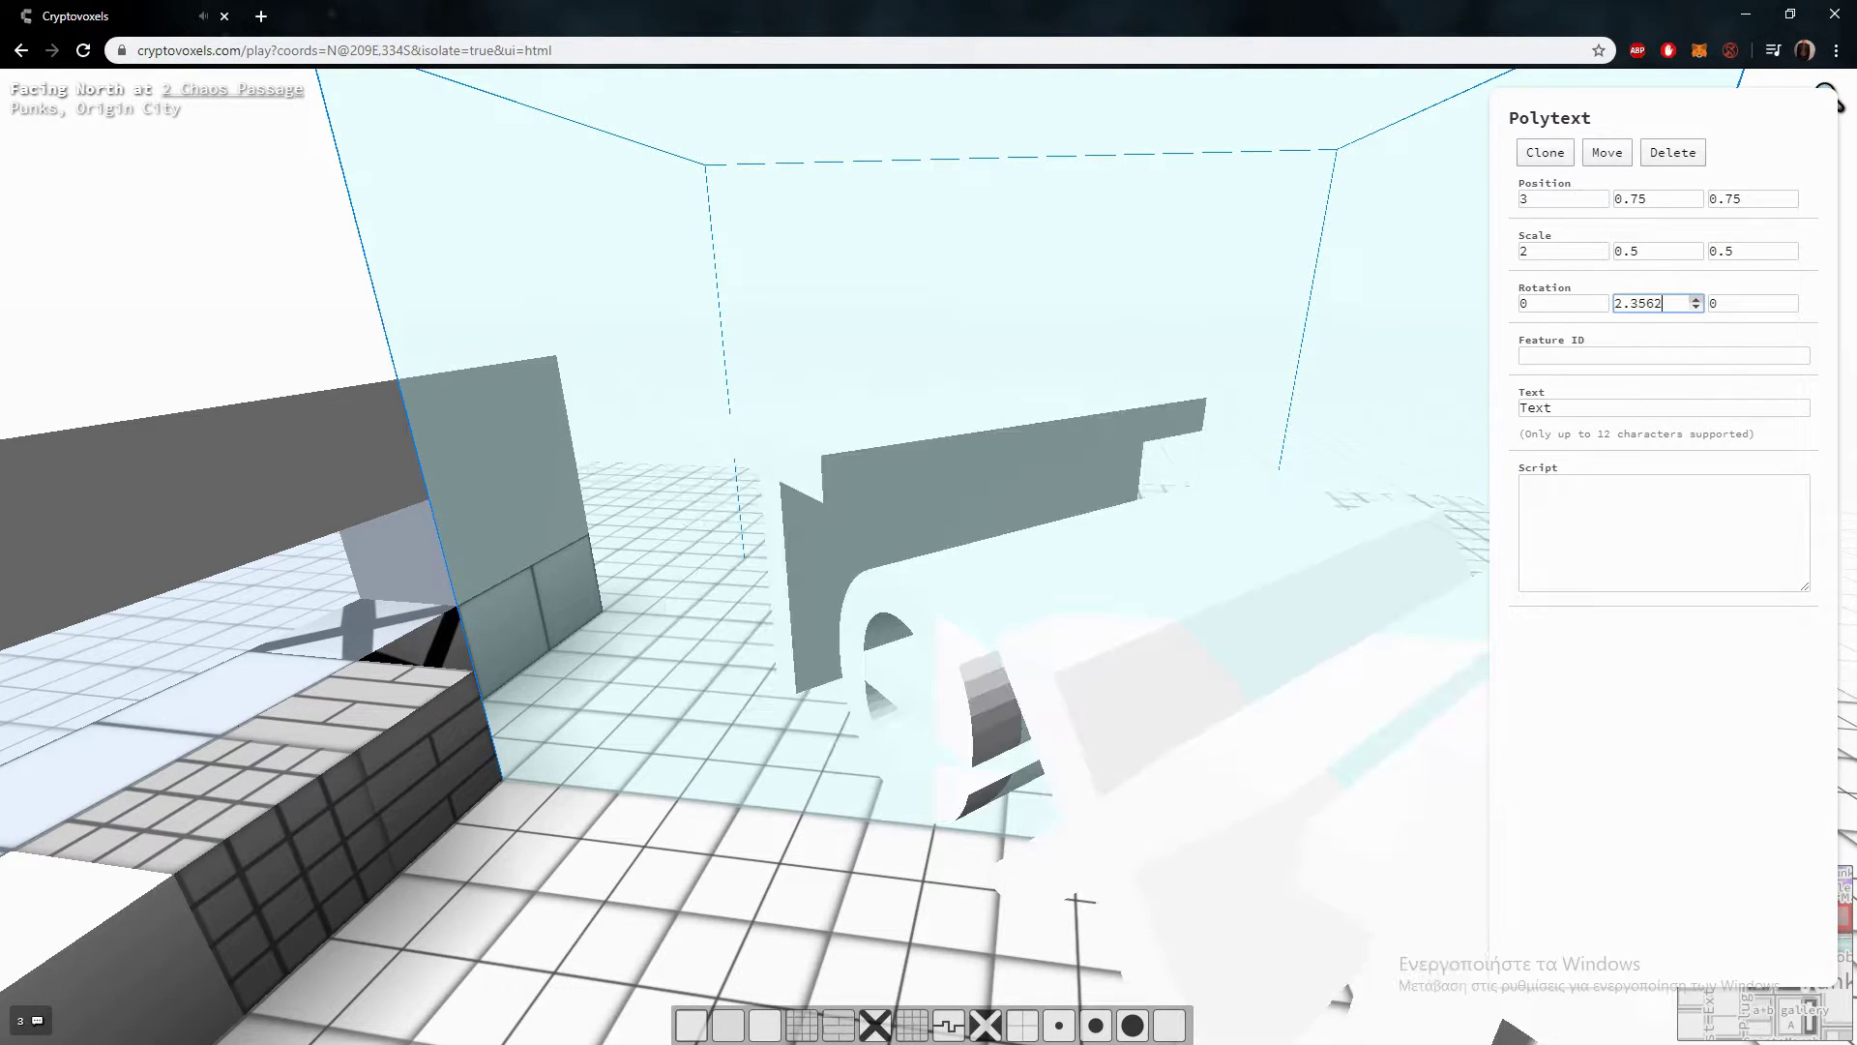
click(1790, 299)
click(1791, 299)
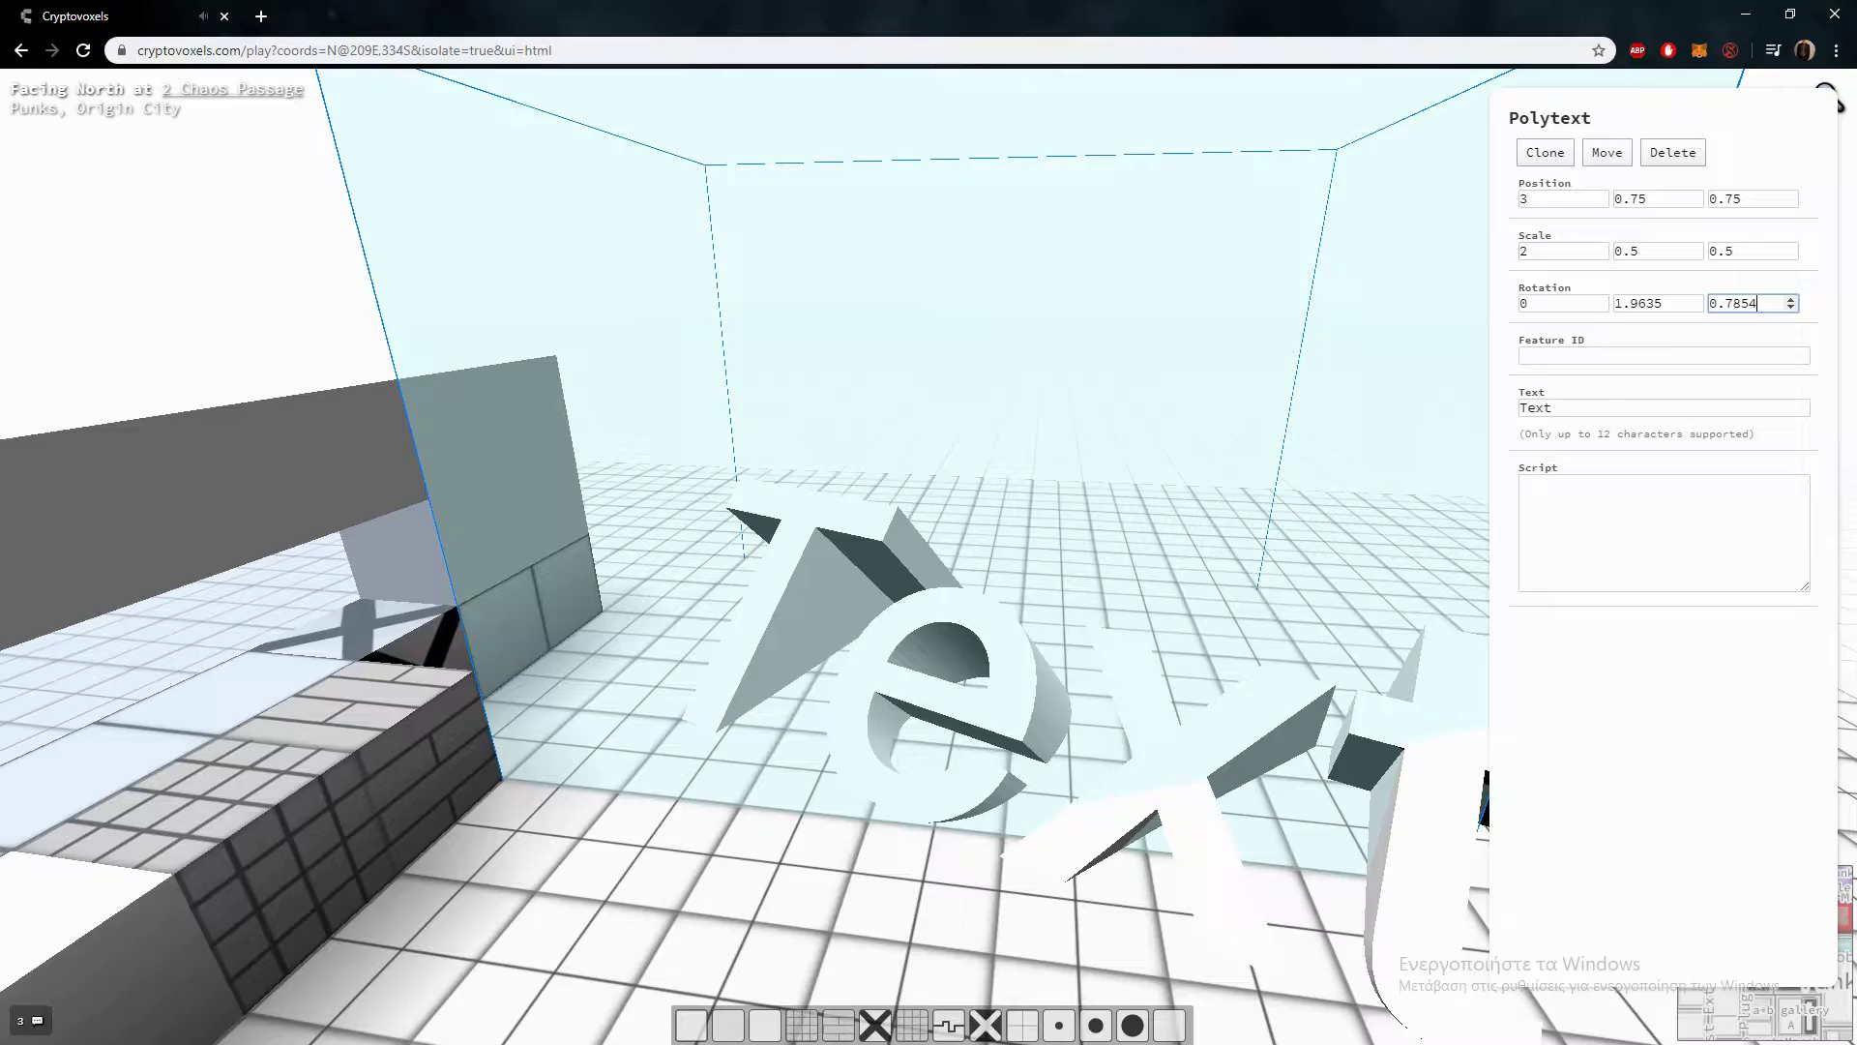
key(Escape)
key(Tab)
key(Tab)
- Place a concentric-ring cube on the grey block, look around it, then back away across the grid
key(w)
key(w)
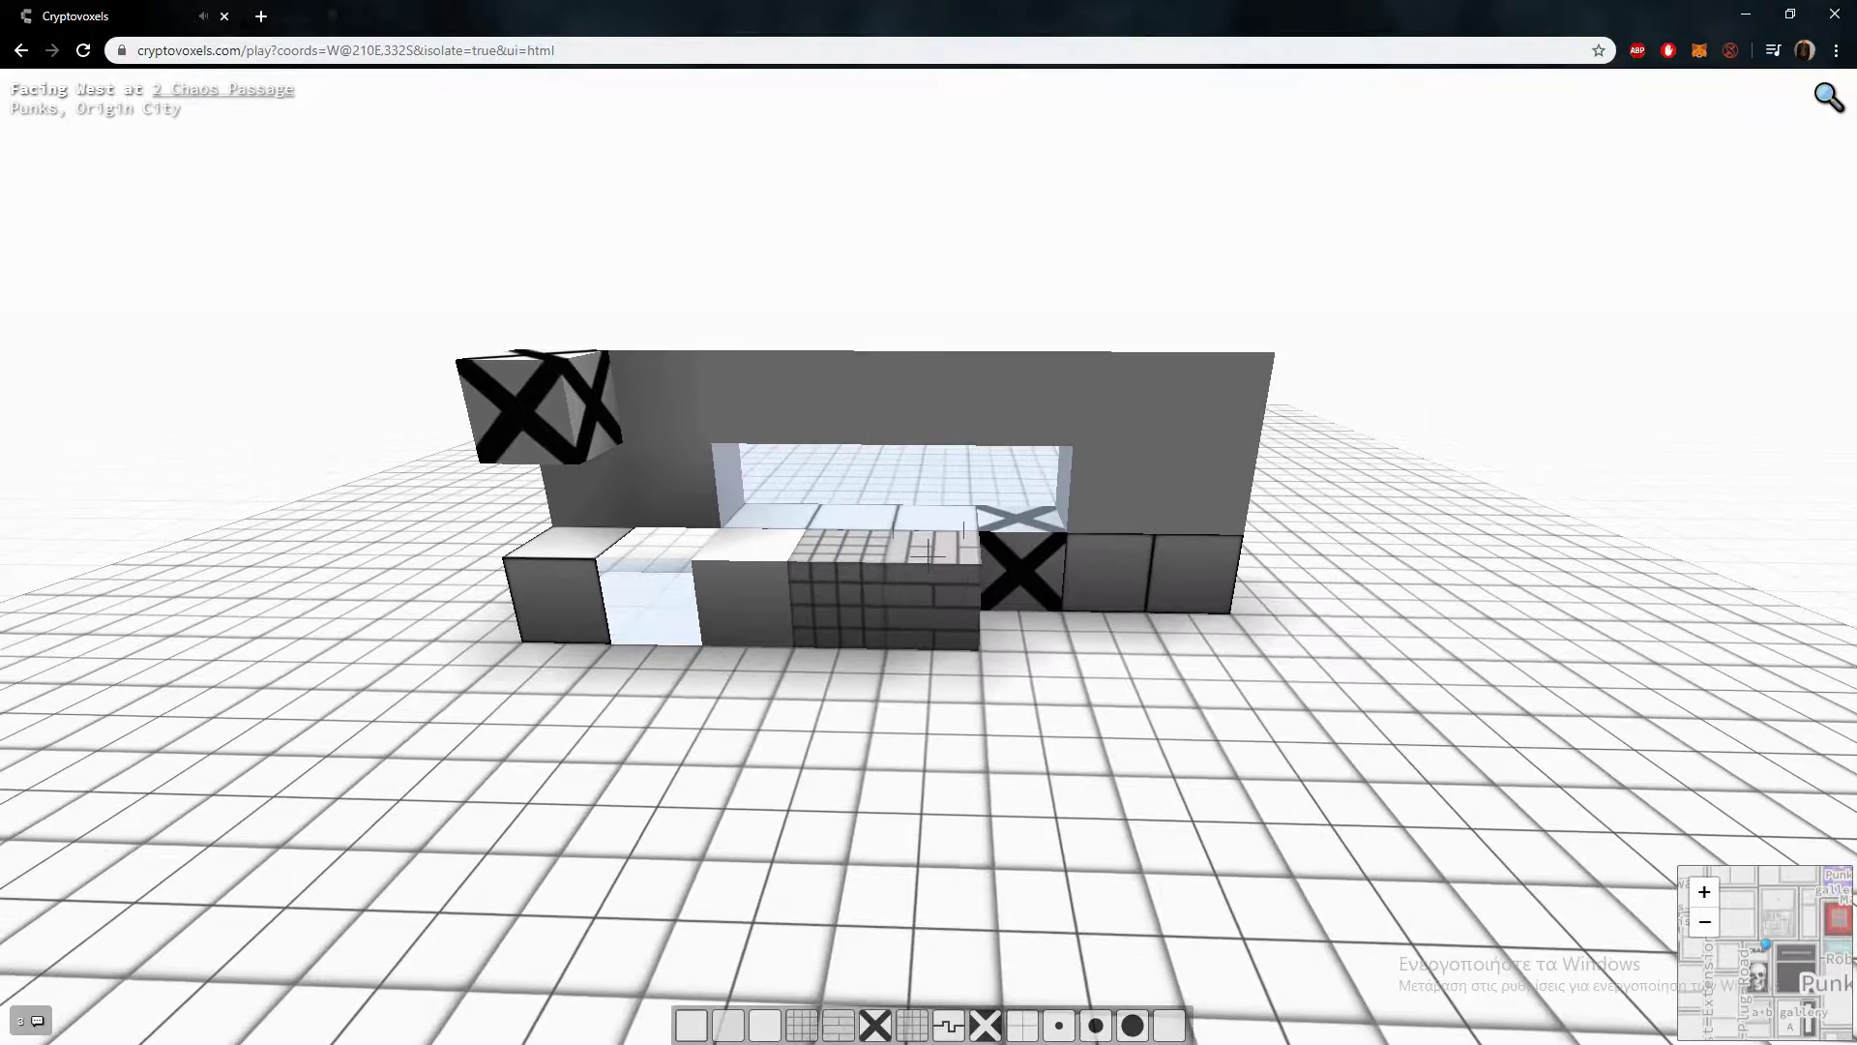
click(929, 556)
drag(929, 523, 755, 523)
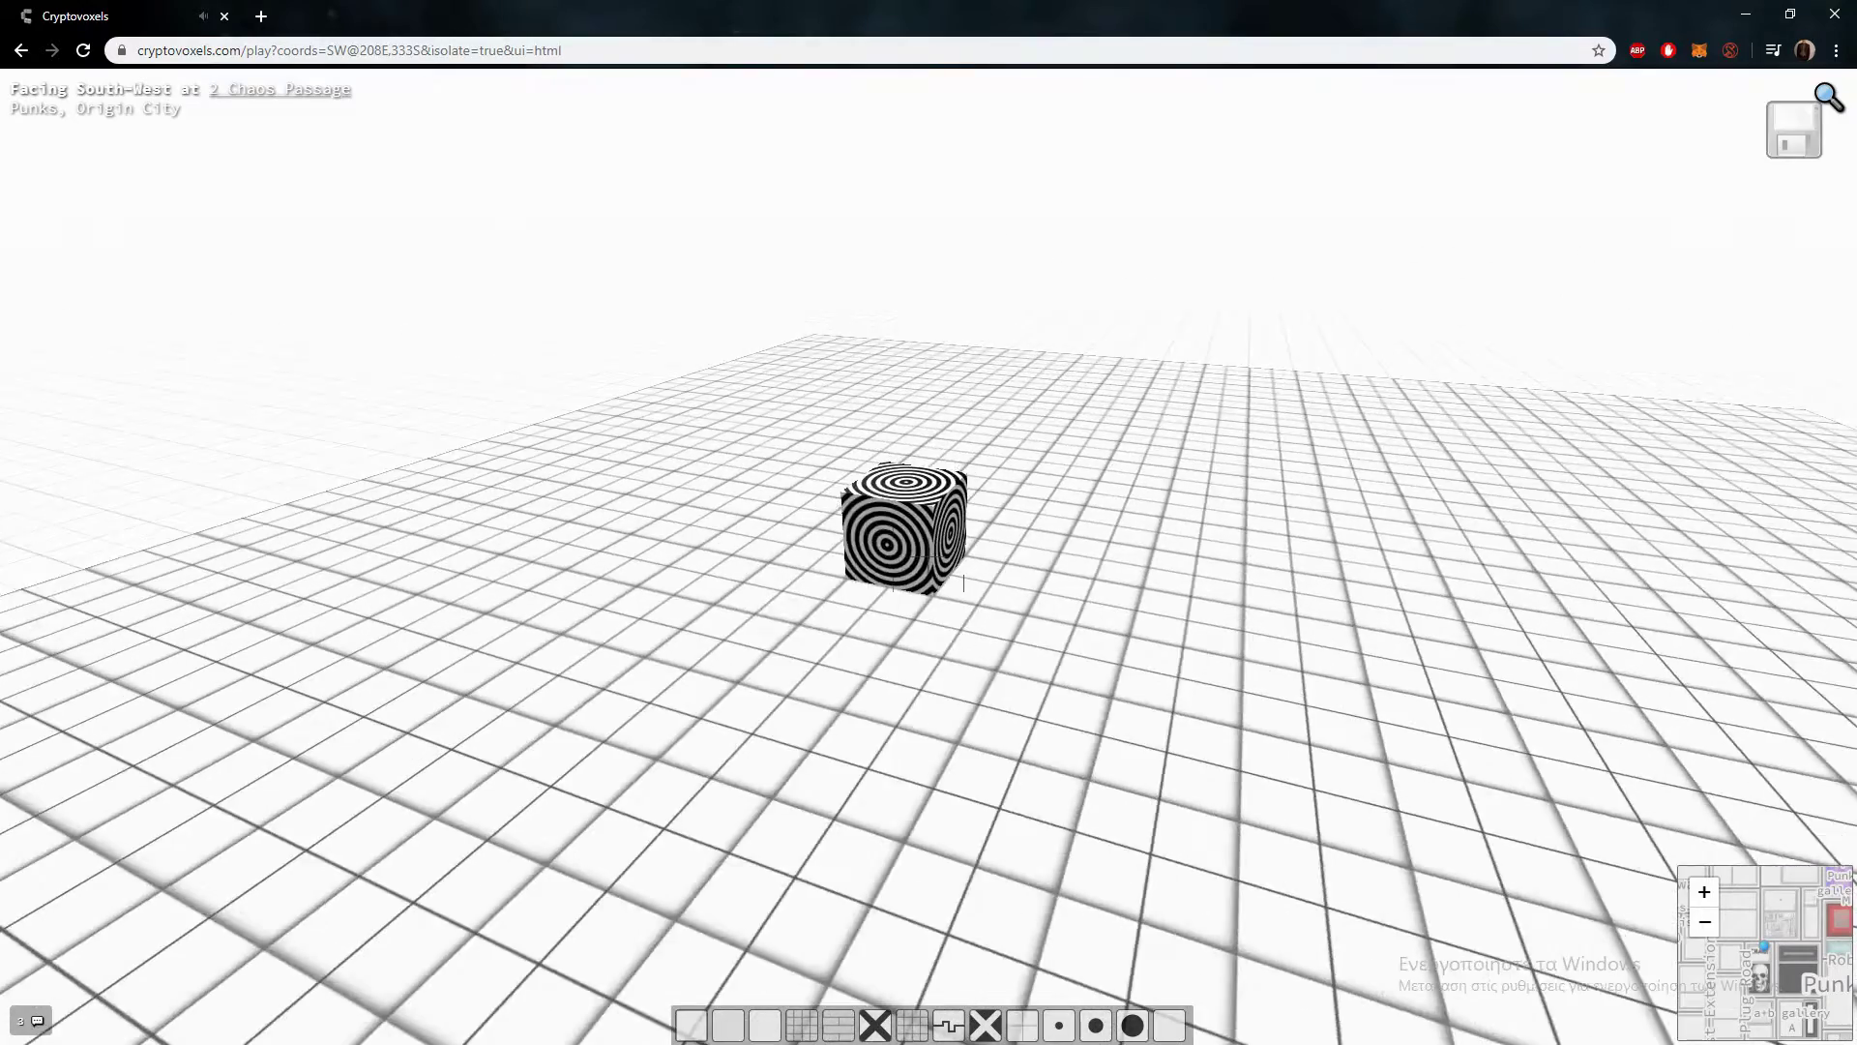
drag(929, 556, 987, 556)
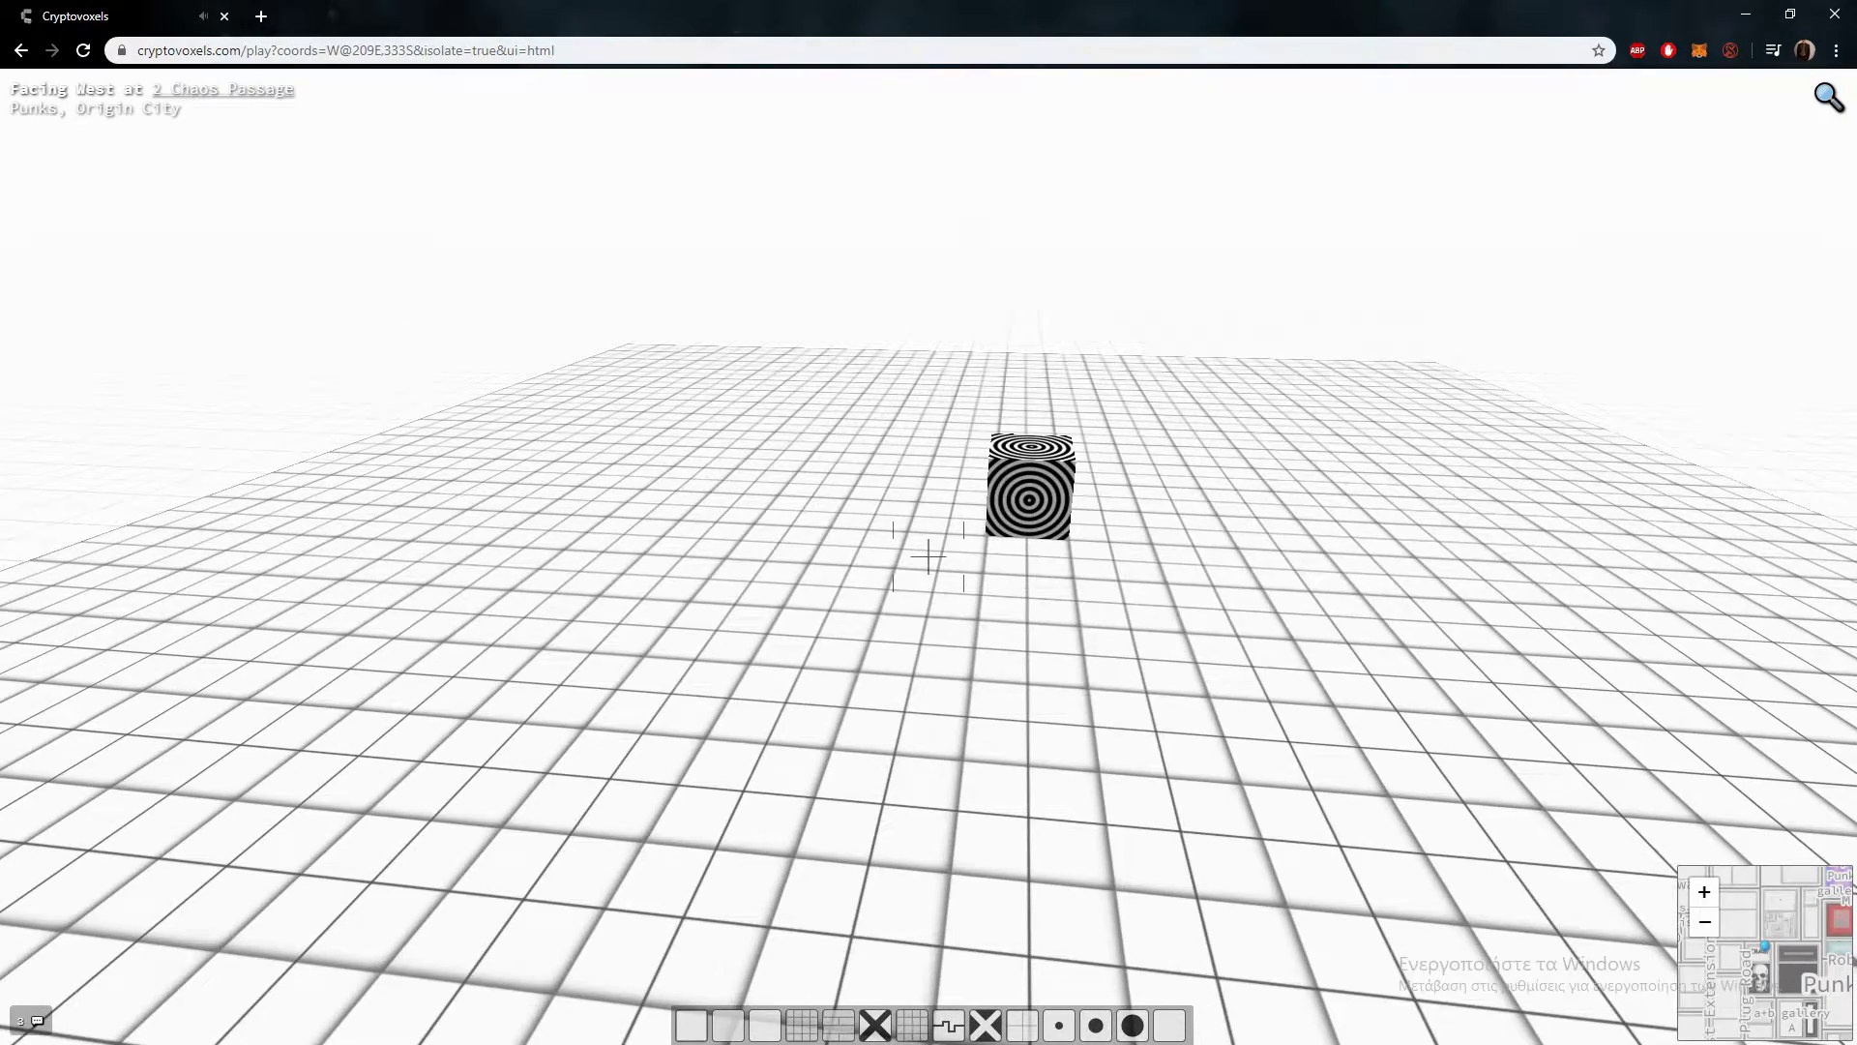
key(s)
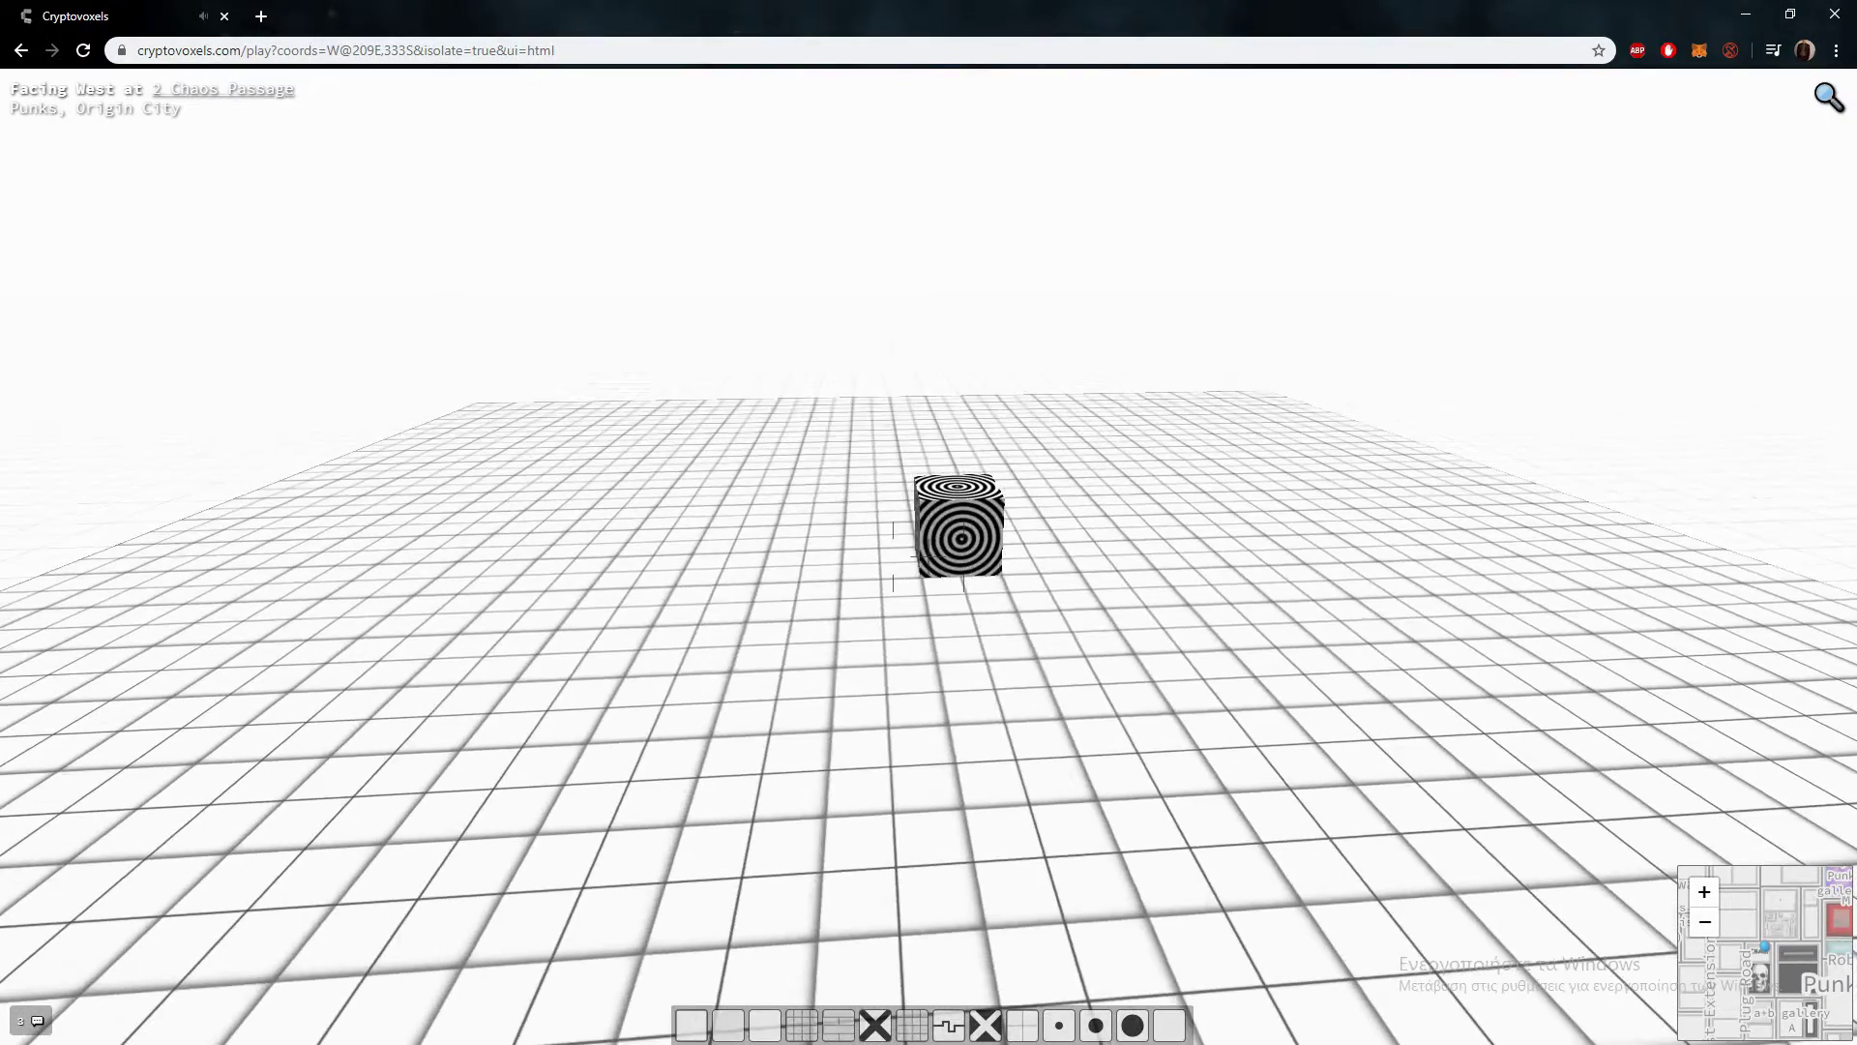
key(s)
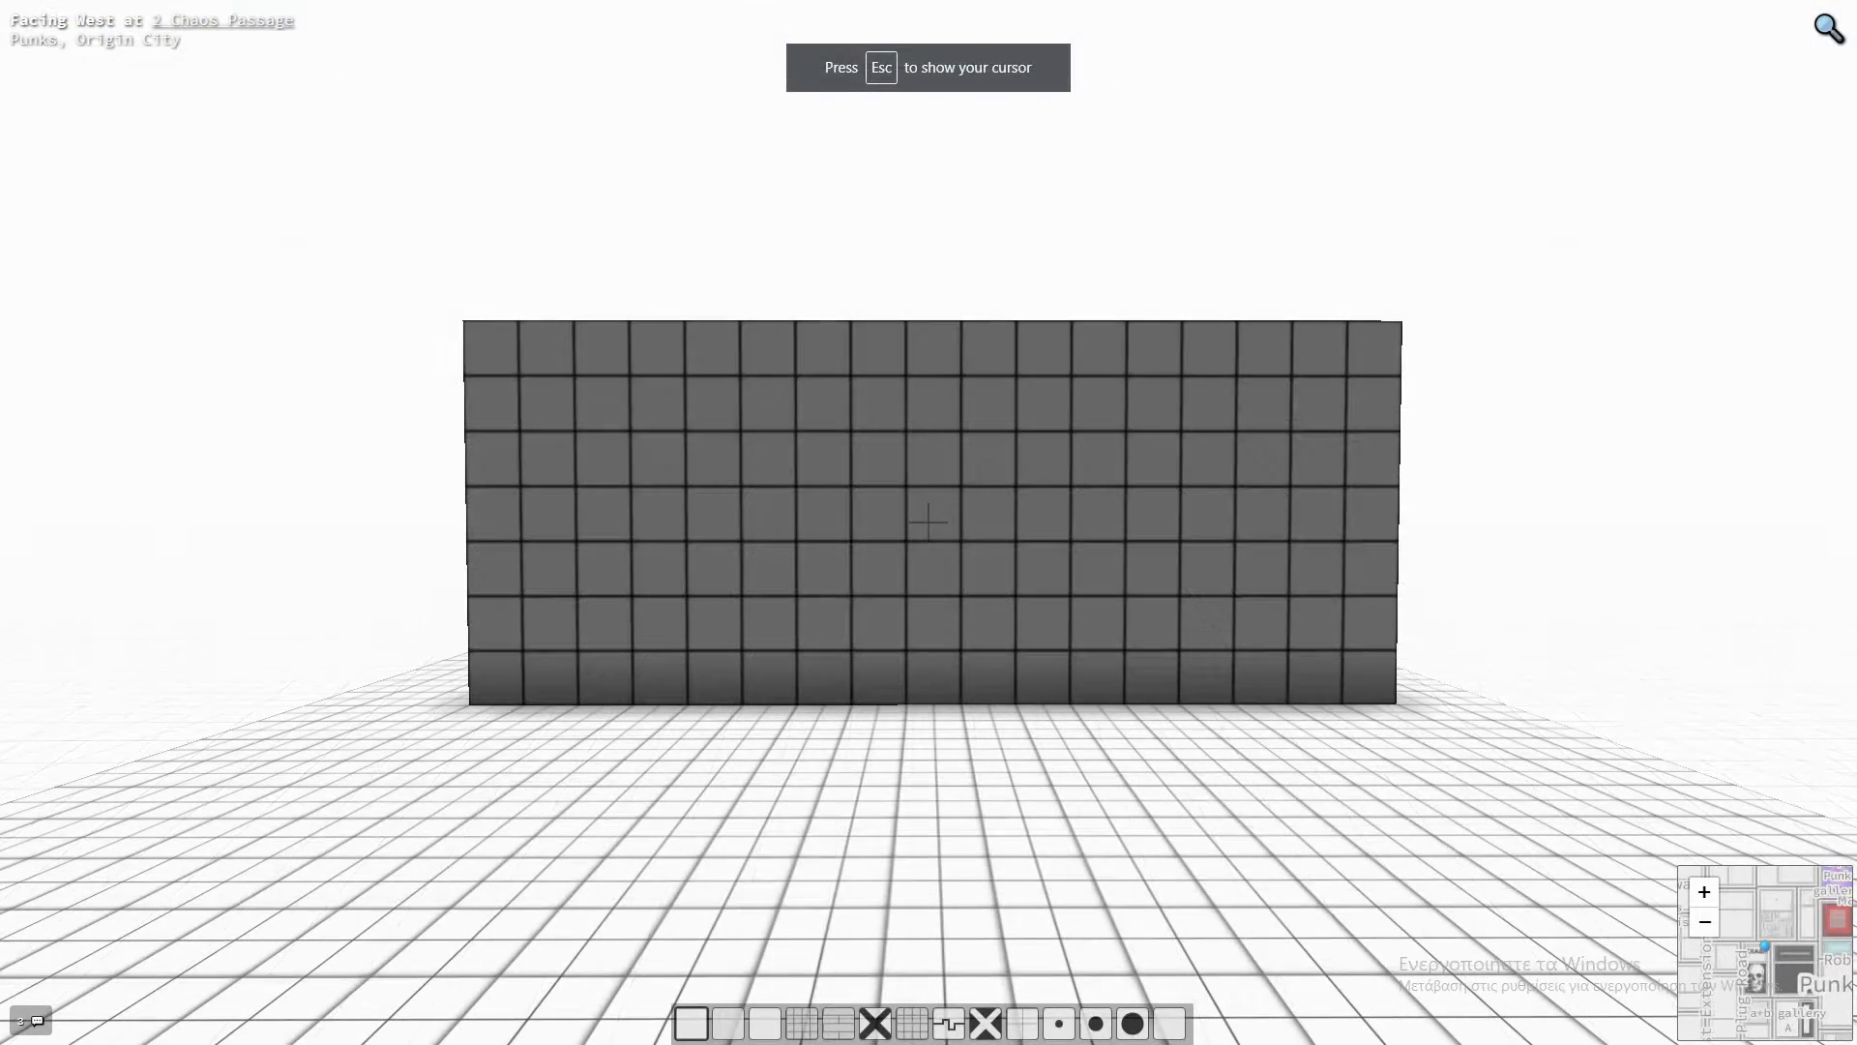
- Set the concentric-ring block (hotbar slot 2) into the centre of the grey wall, then step back
key(w)
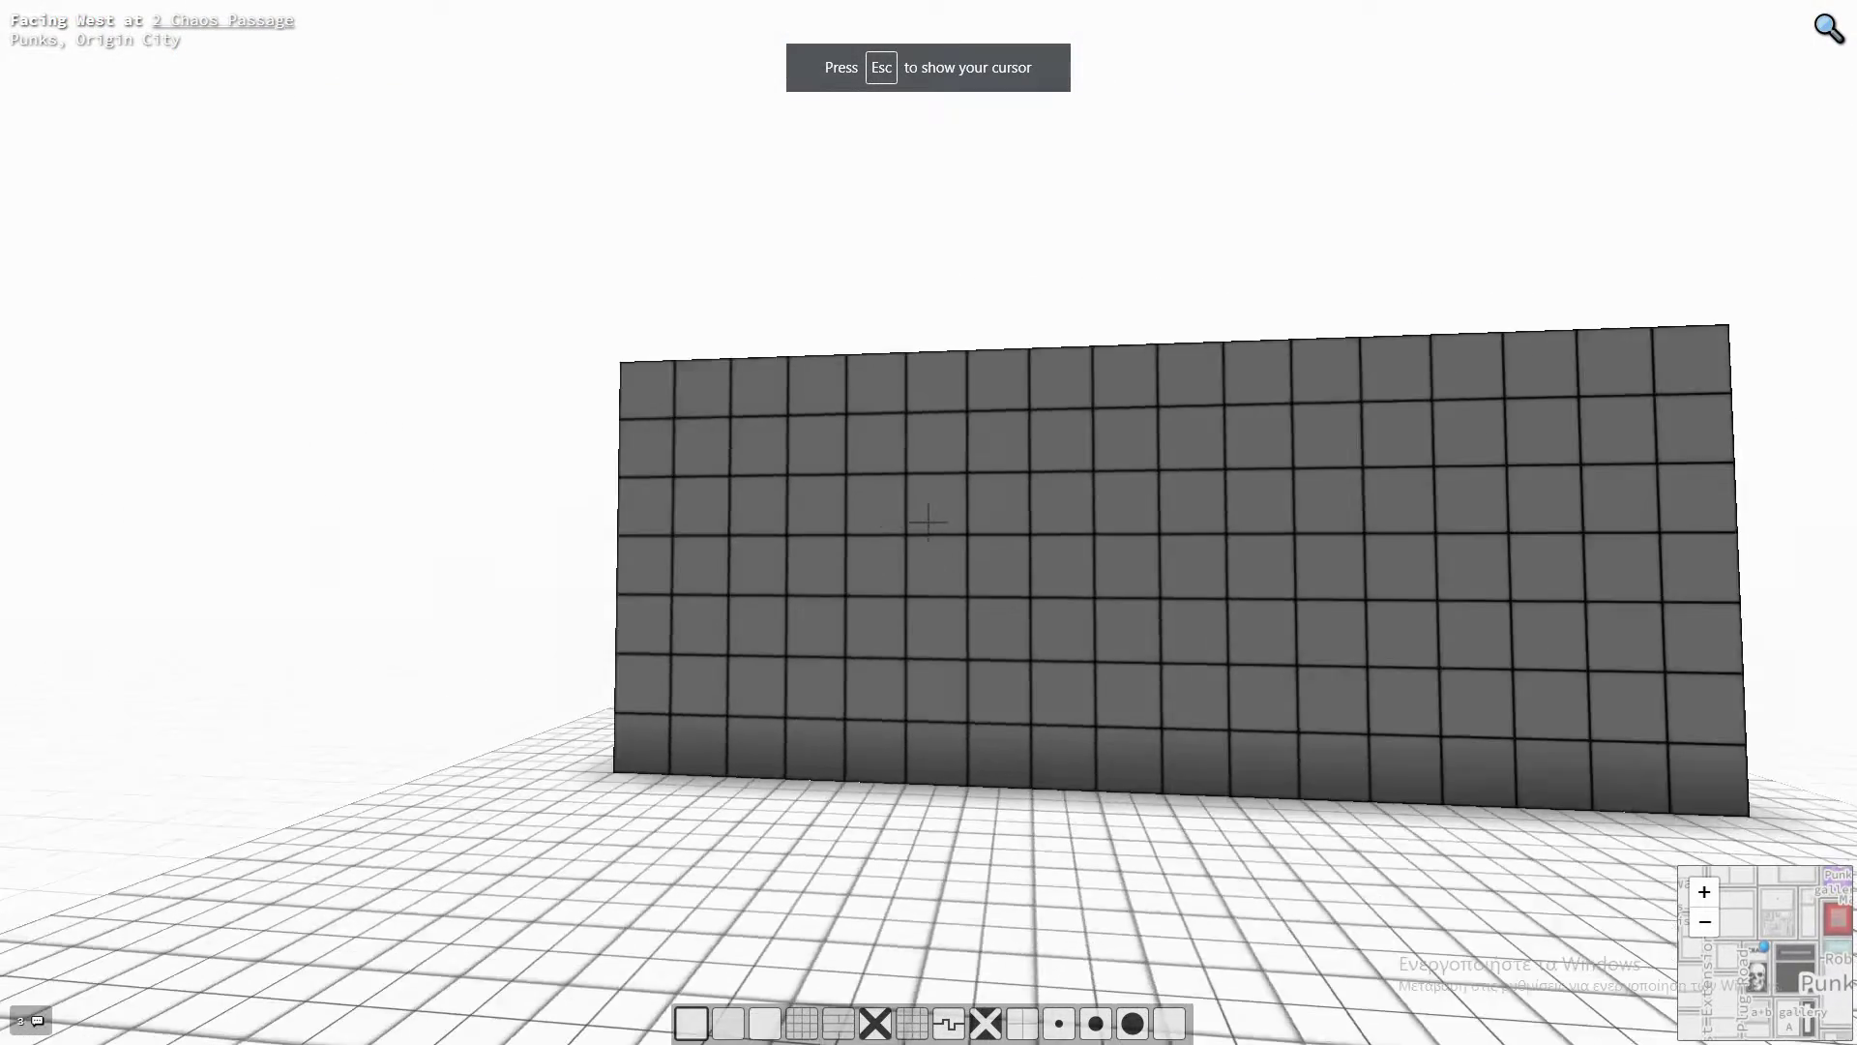
key(w)
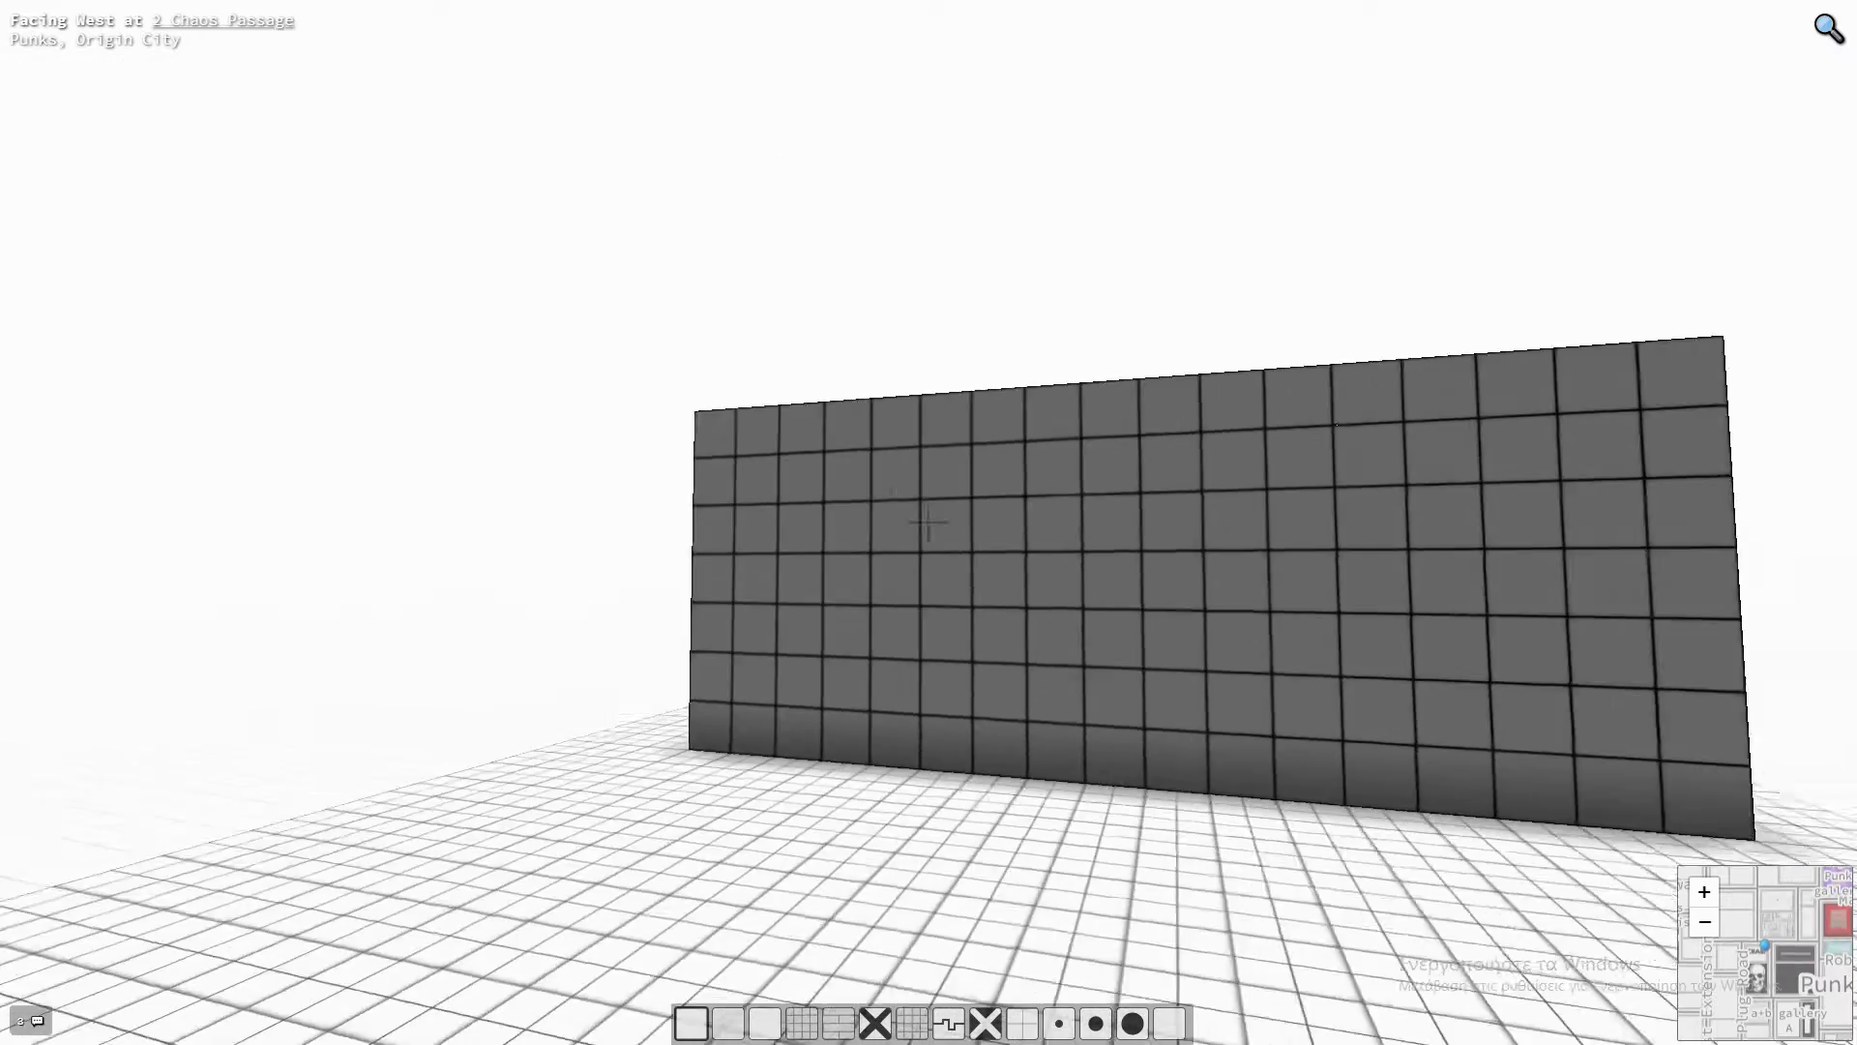
key(w)
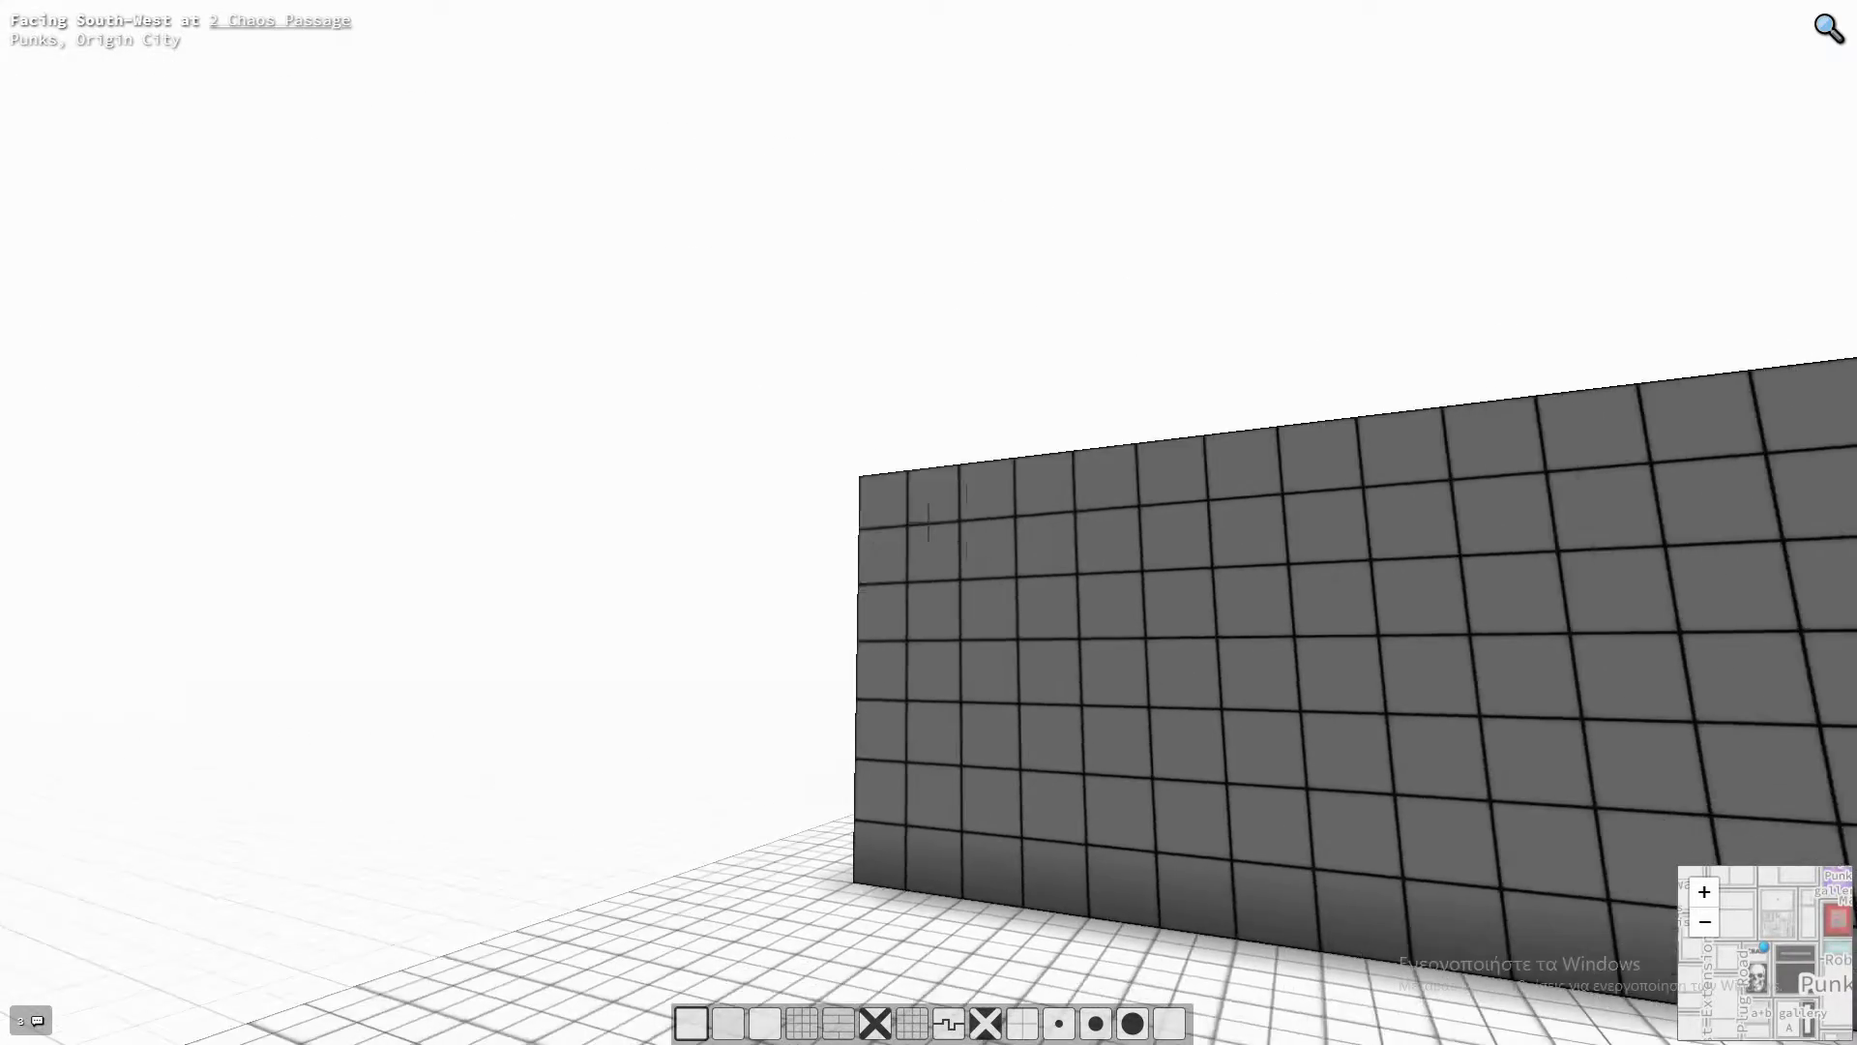
key(w)
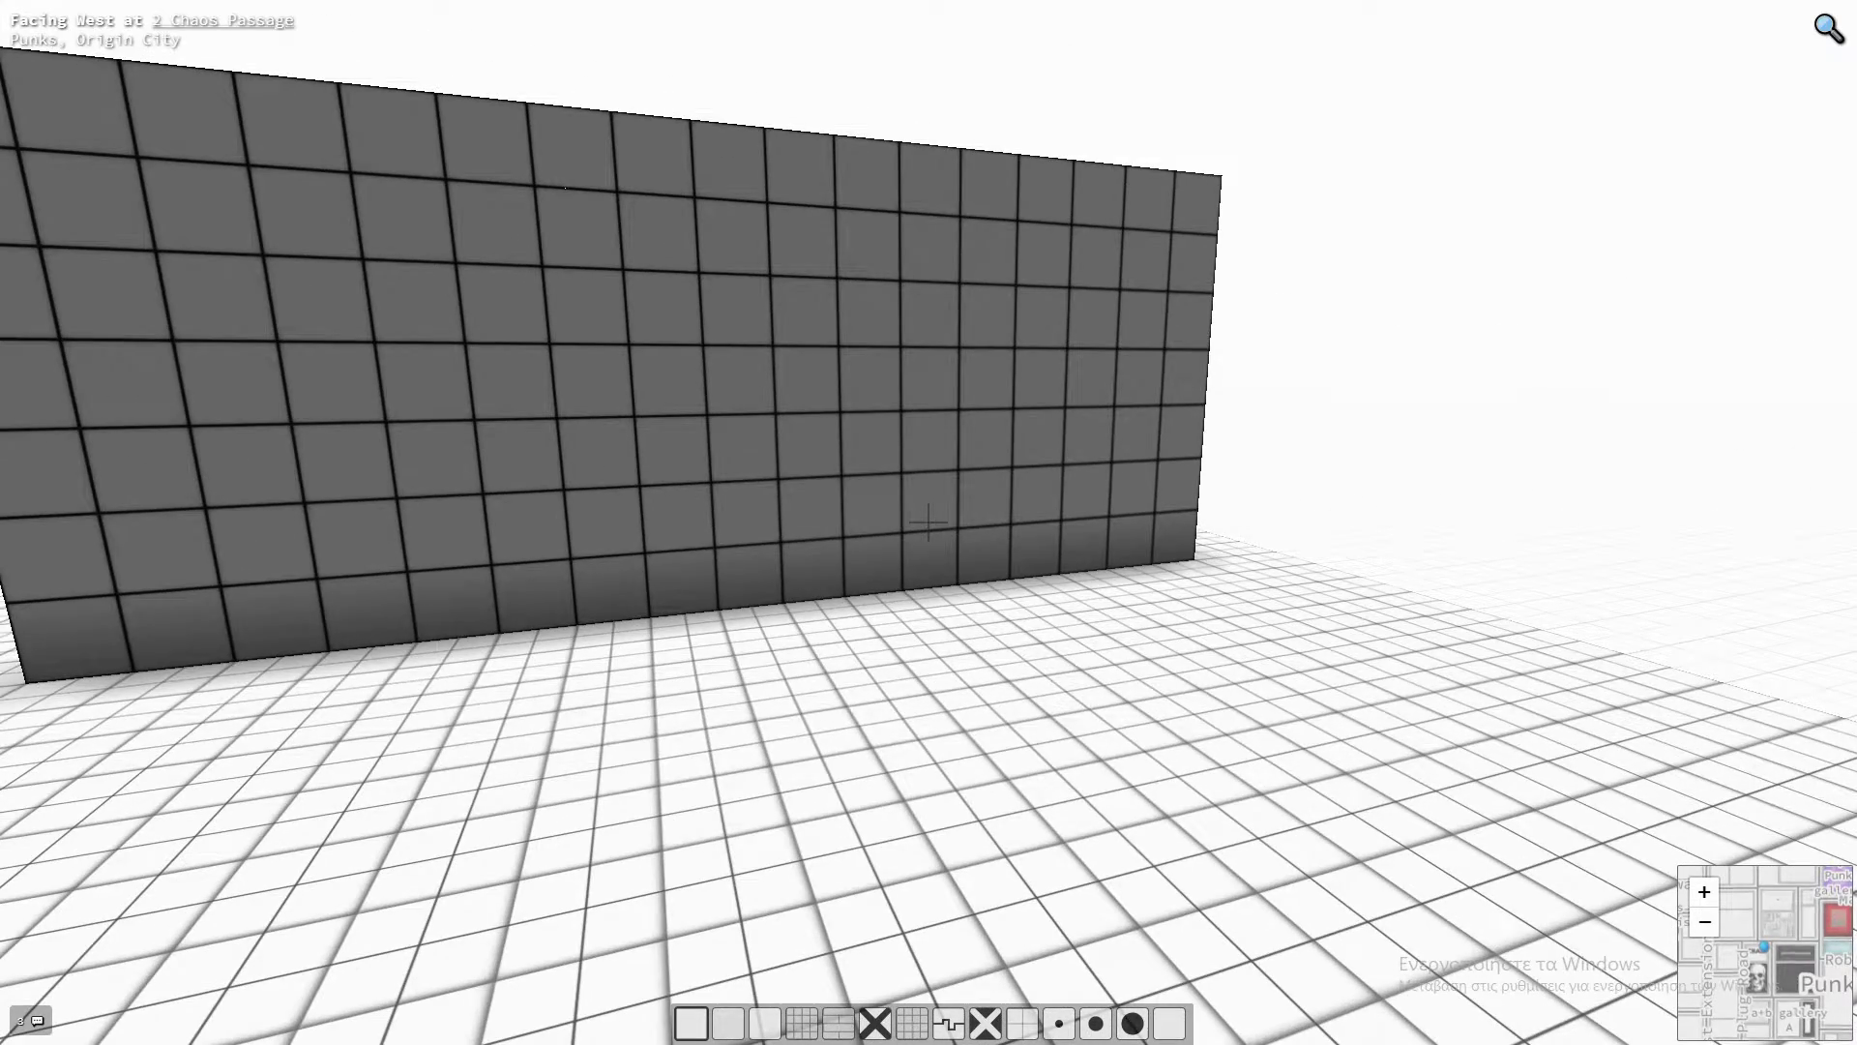
key(s)
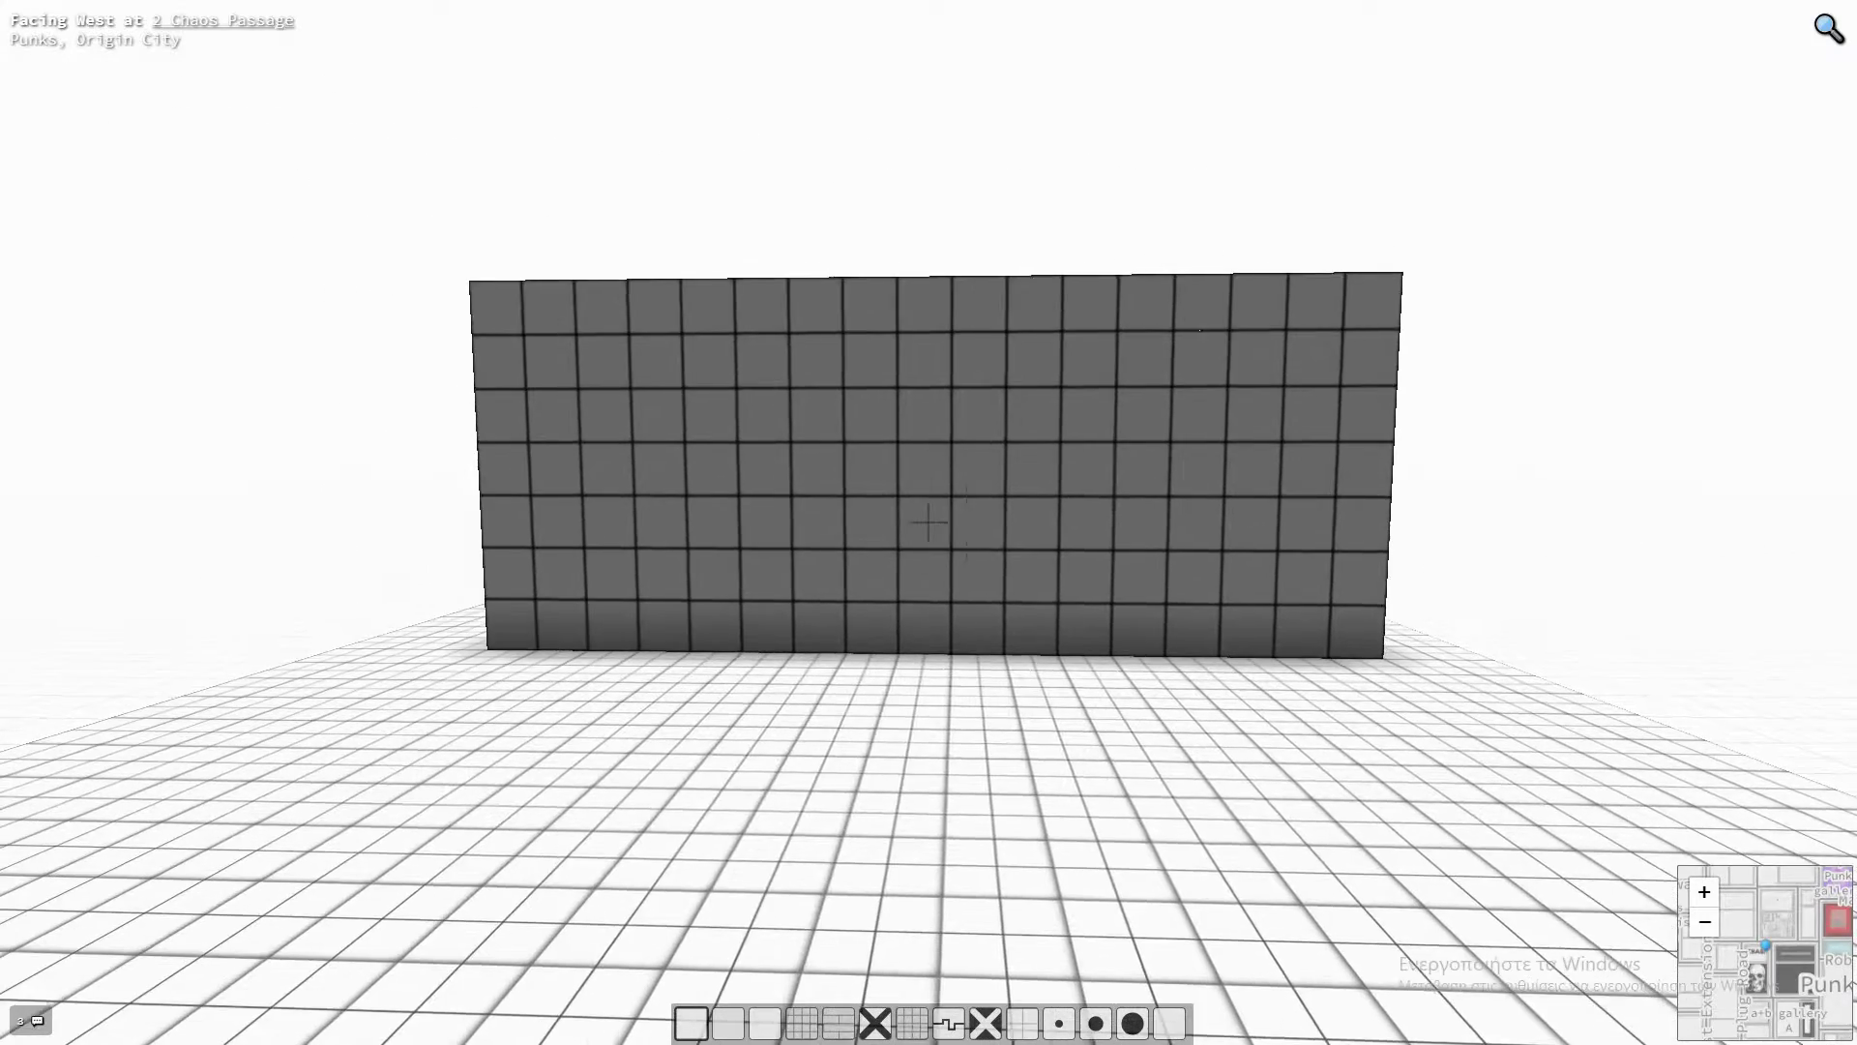
key(w)
key(a)
key(2)
right_click(928, 522)
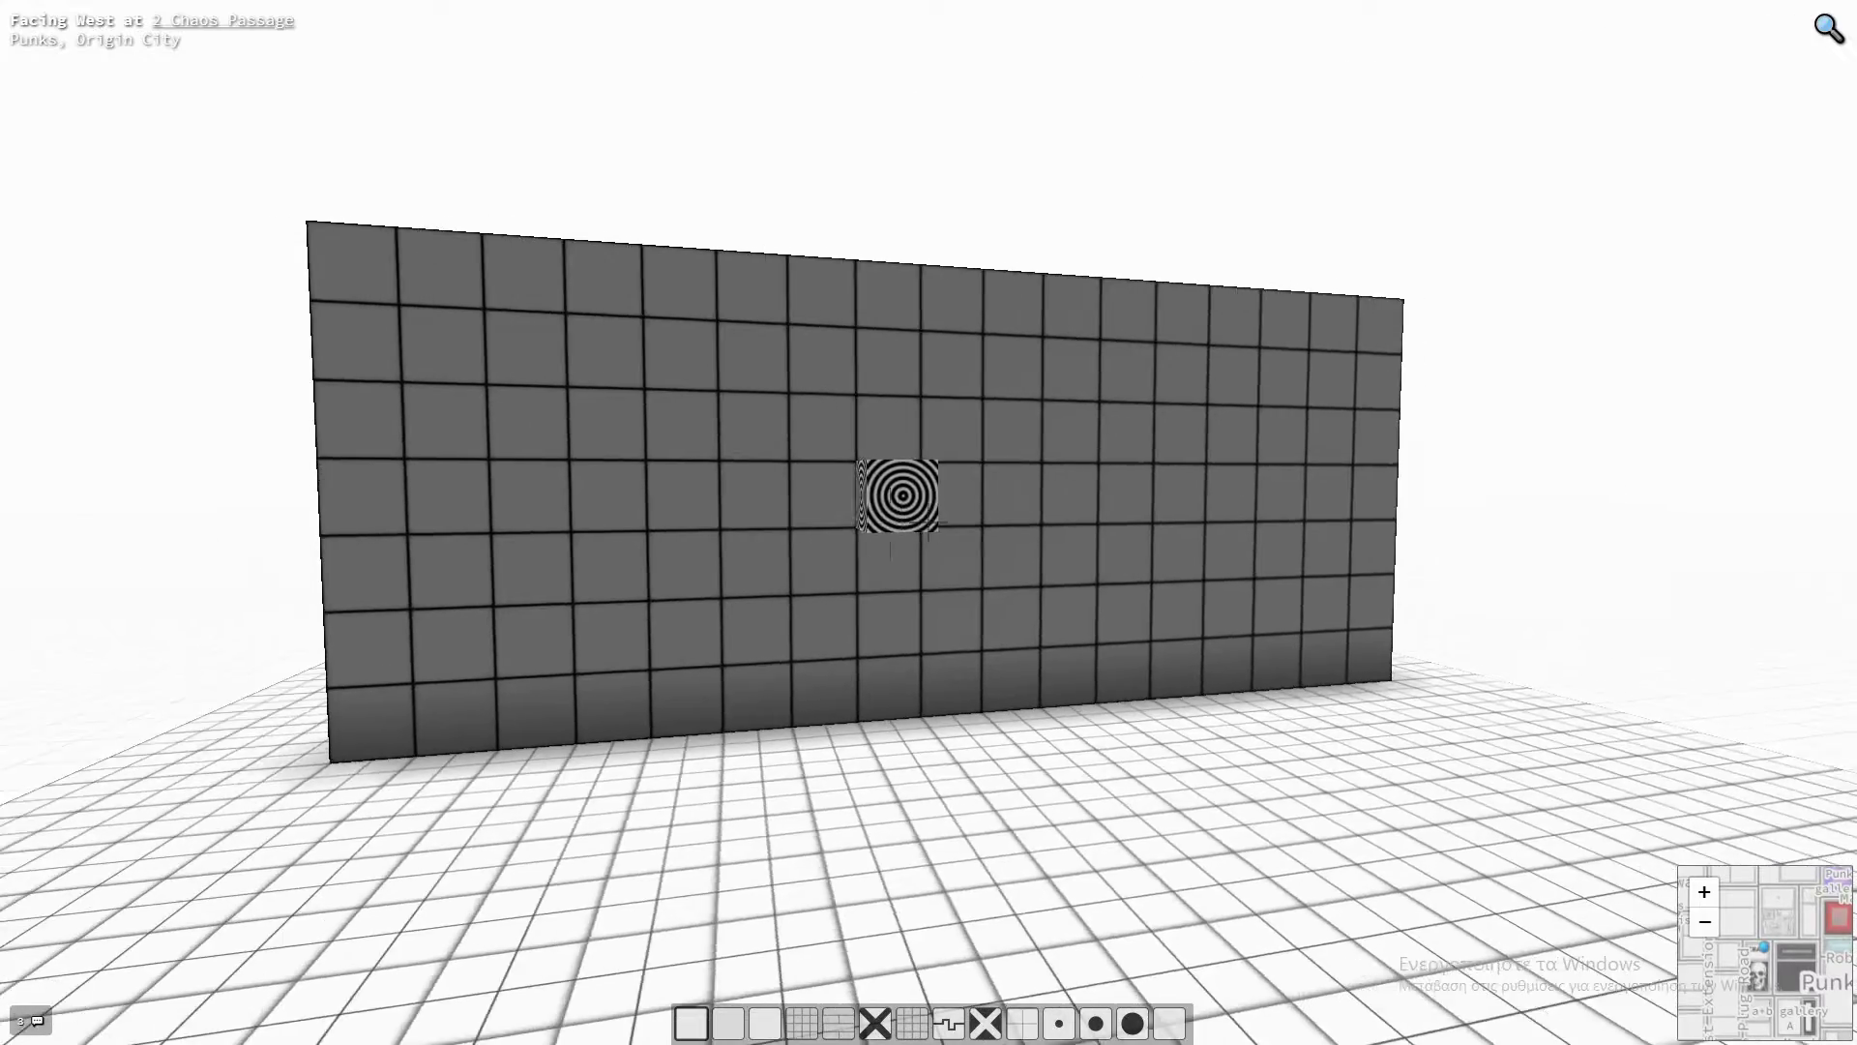
key(s)
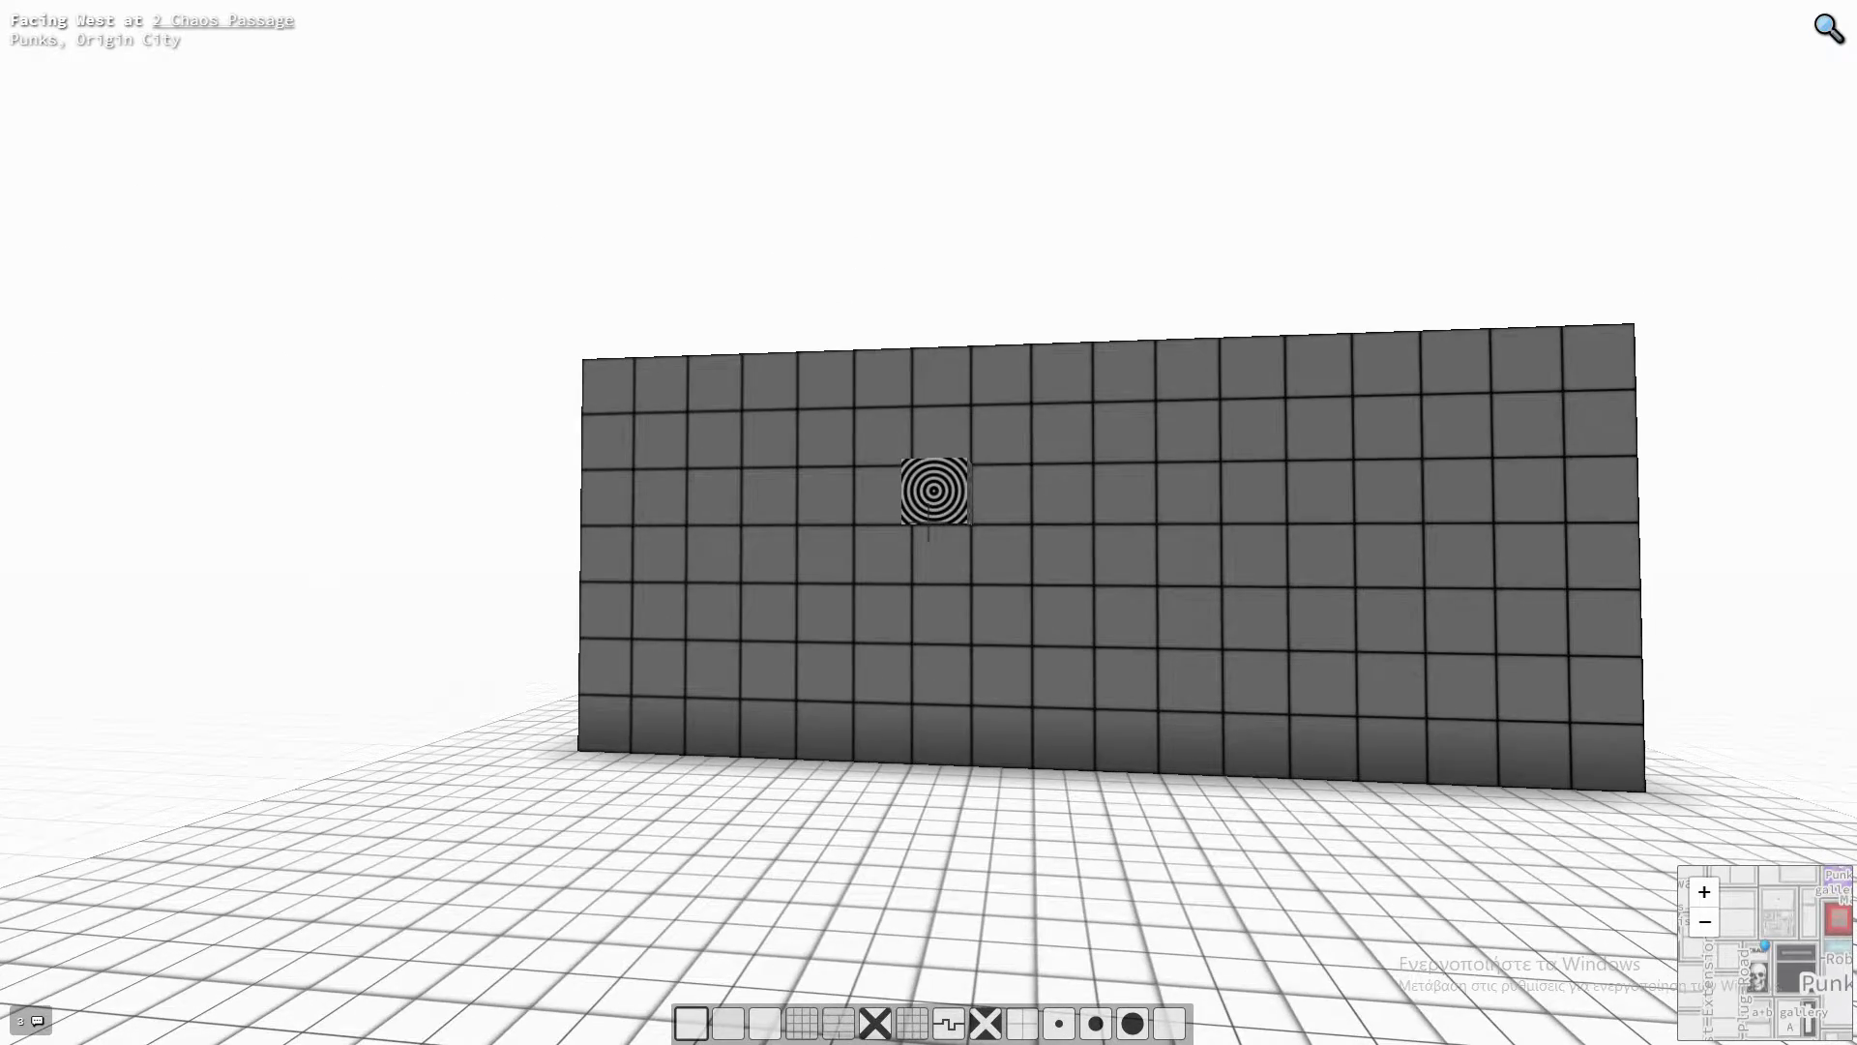
key(s)
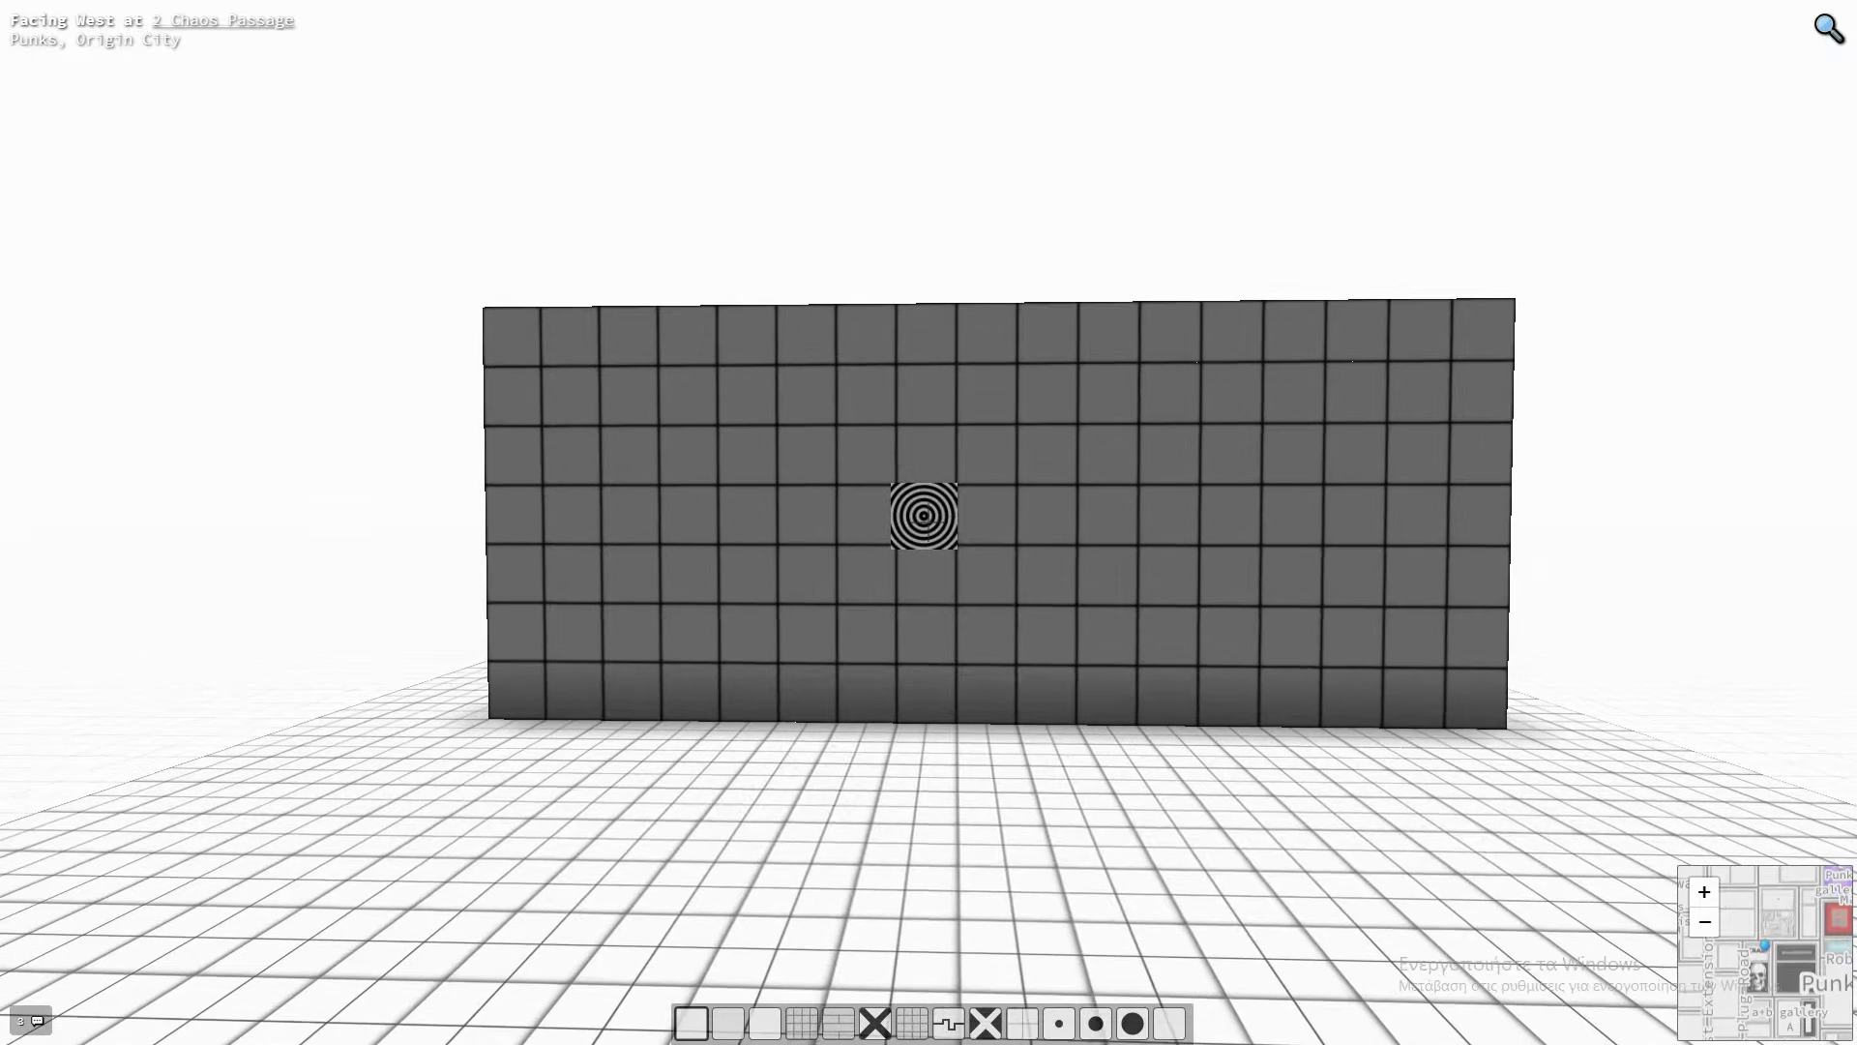